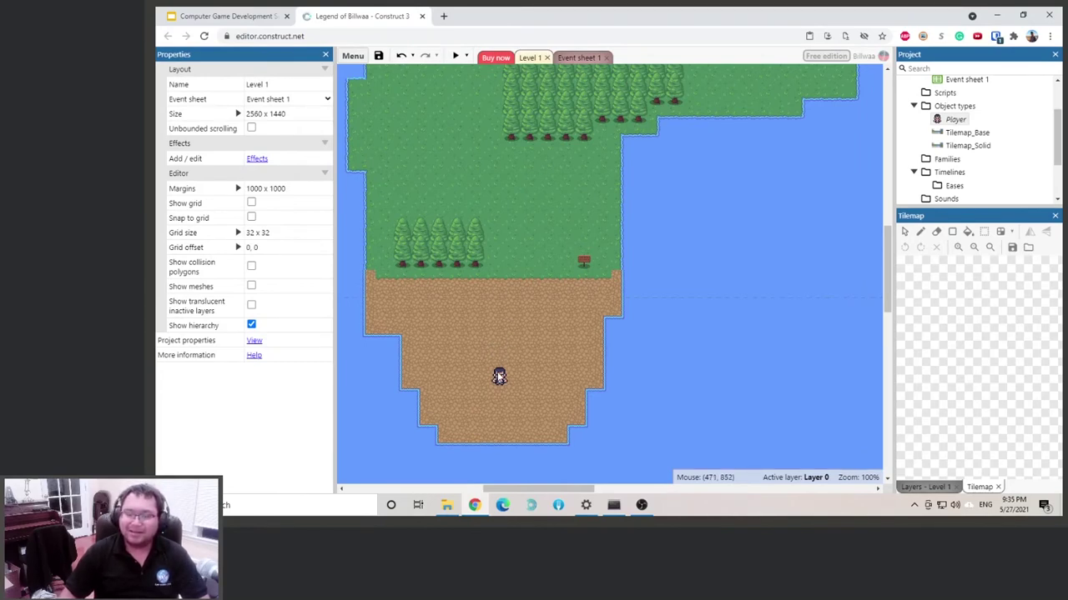
Open the Player sprite in the Animations Editor to show its six Idle_Down frames.
double_click(498, 376)
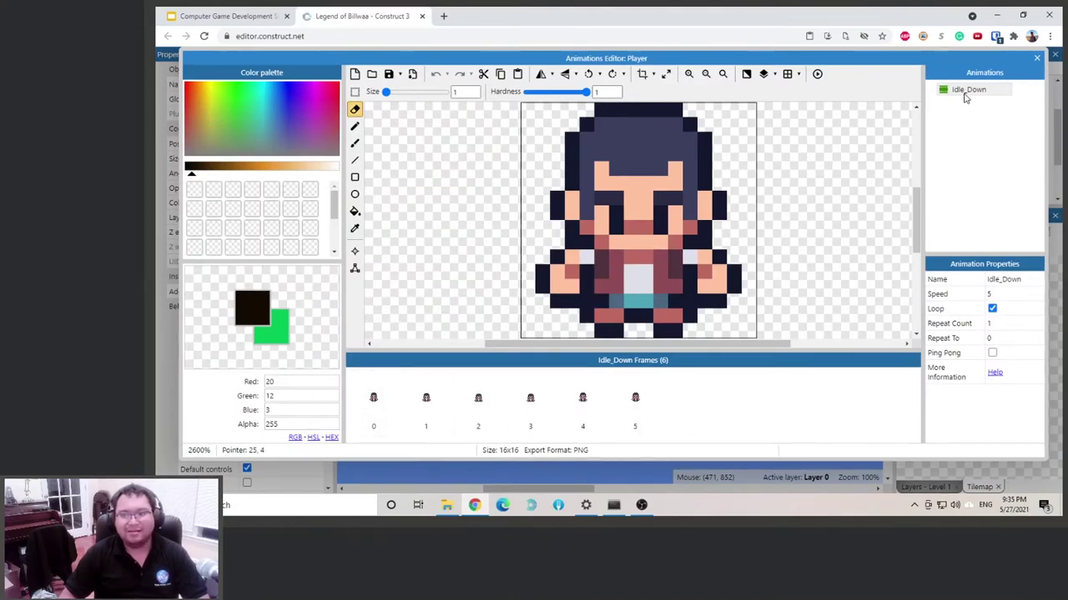
Preview the Idle_Down animation, then bring up the Animations list context menu.
left_click(817, 75)
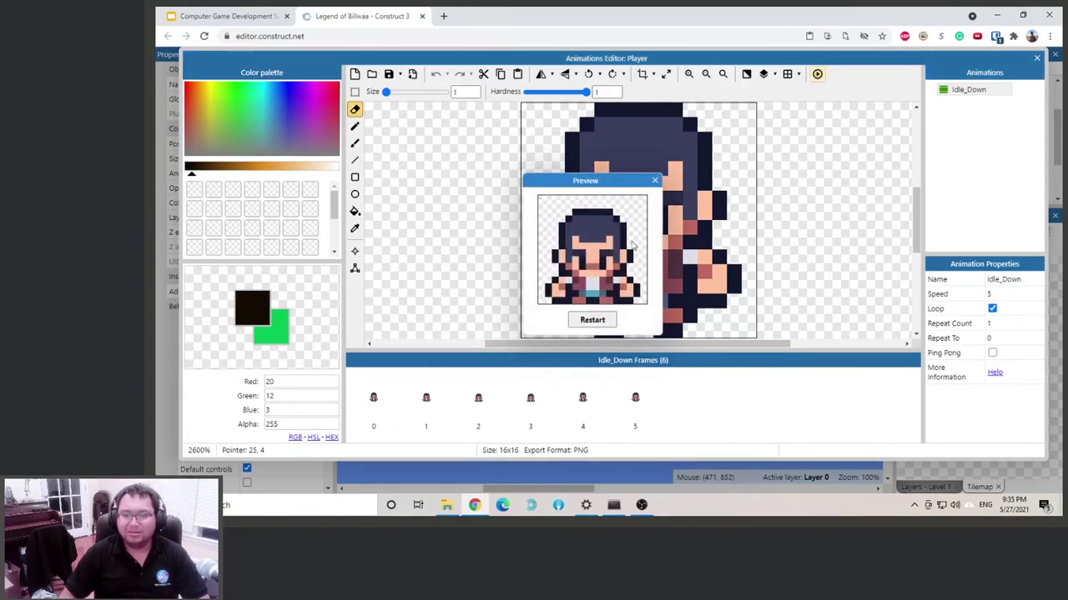
left_click(656, 185)
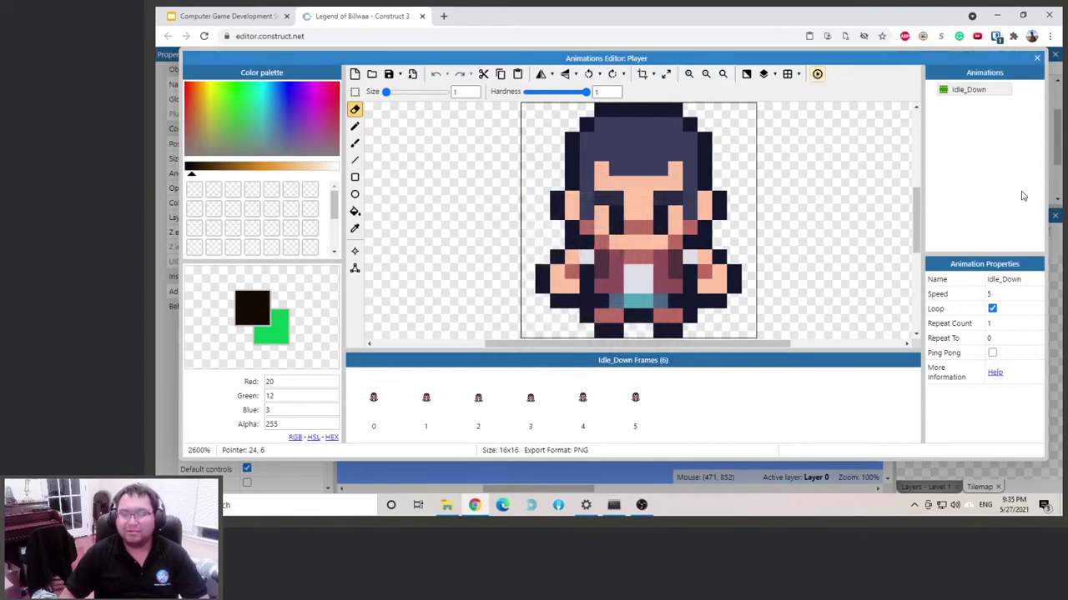
right_click(965, 156)
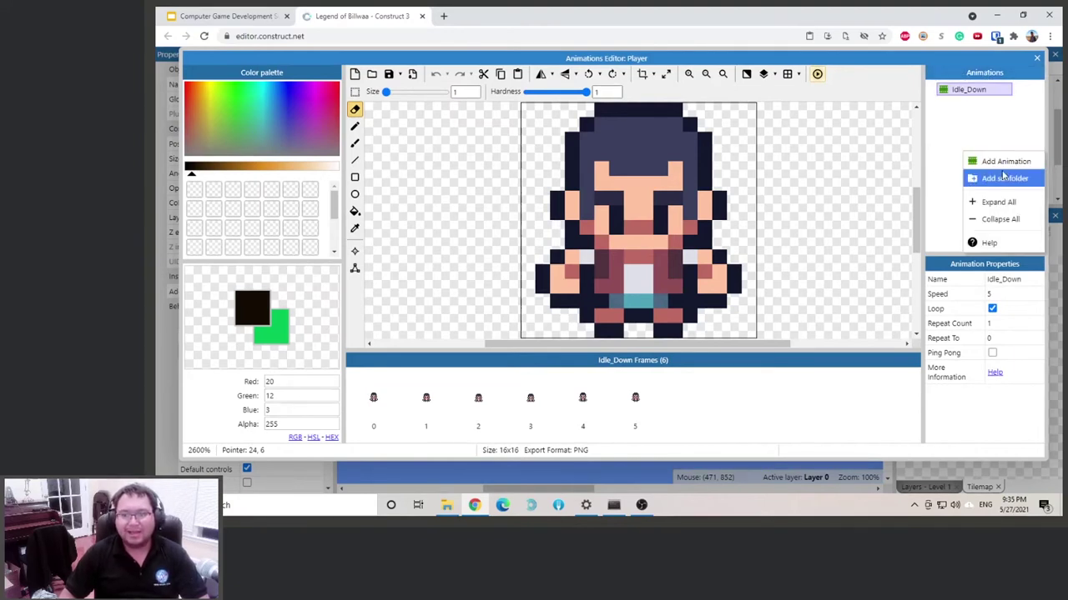
Add a new animation to the Player and start importing its frames from a sprite strip.
left_click(1007, 162)
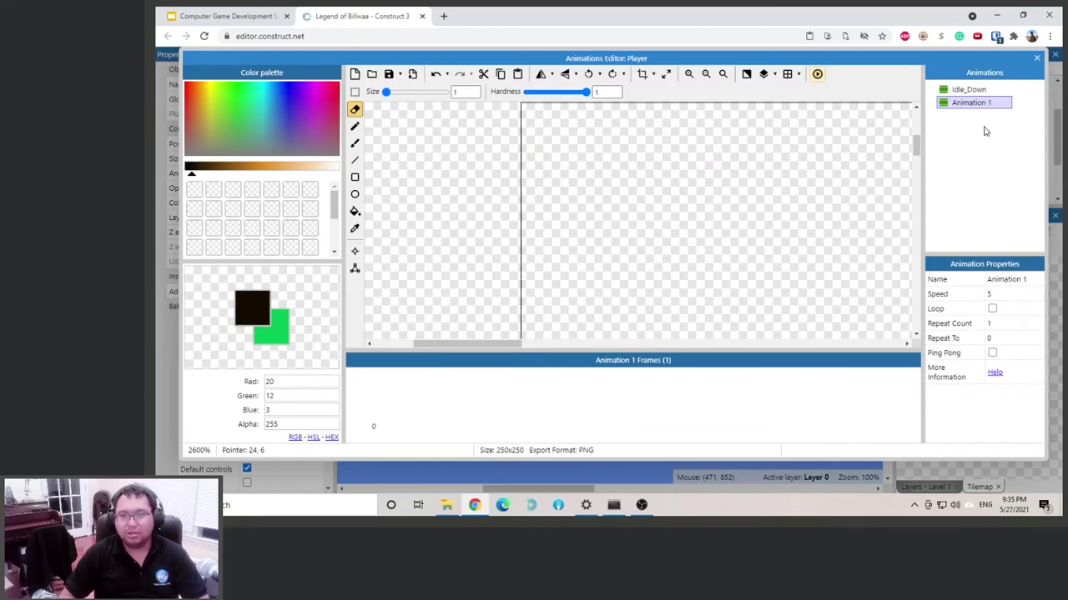
right_click(514, 391)
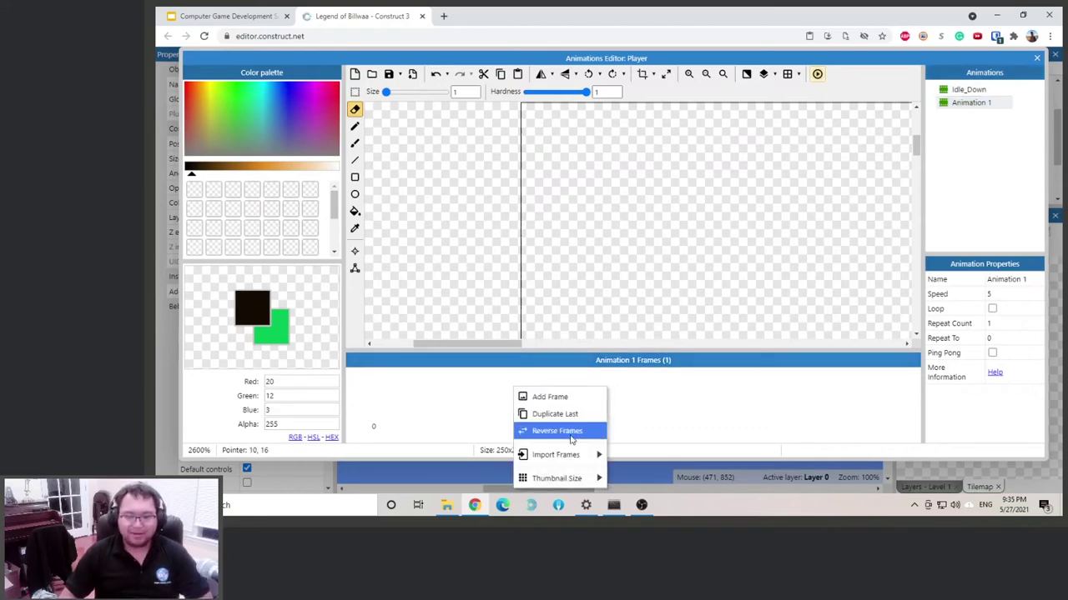
mouse_move(576, 455)
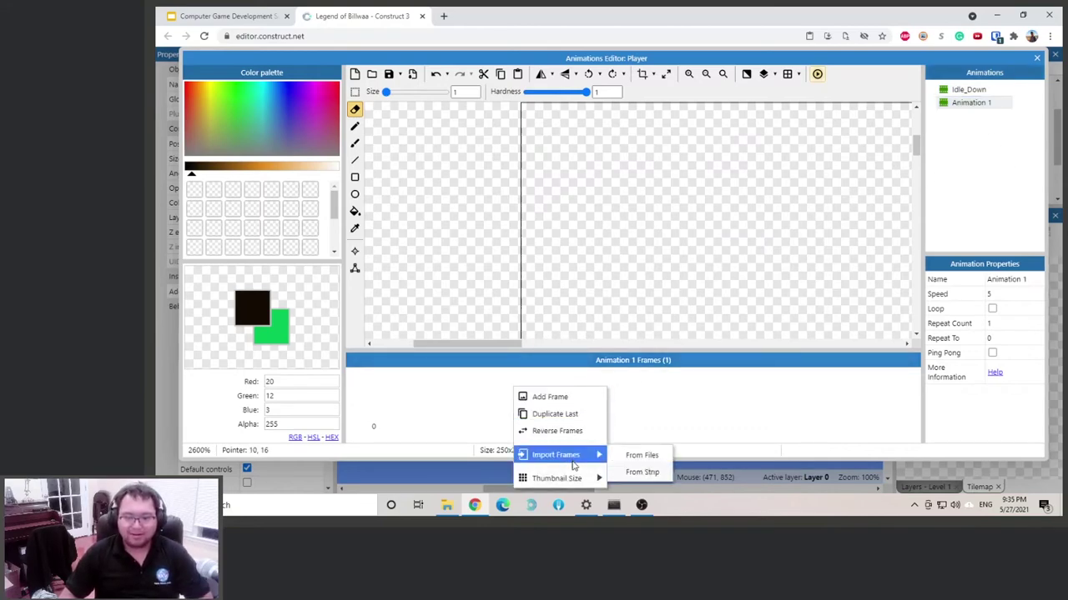
left_click(642, 472)
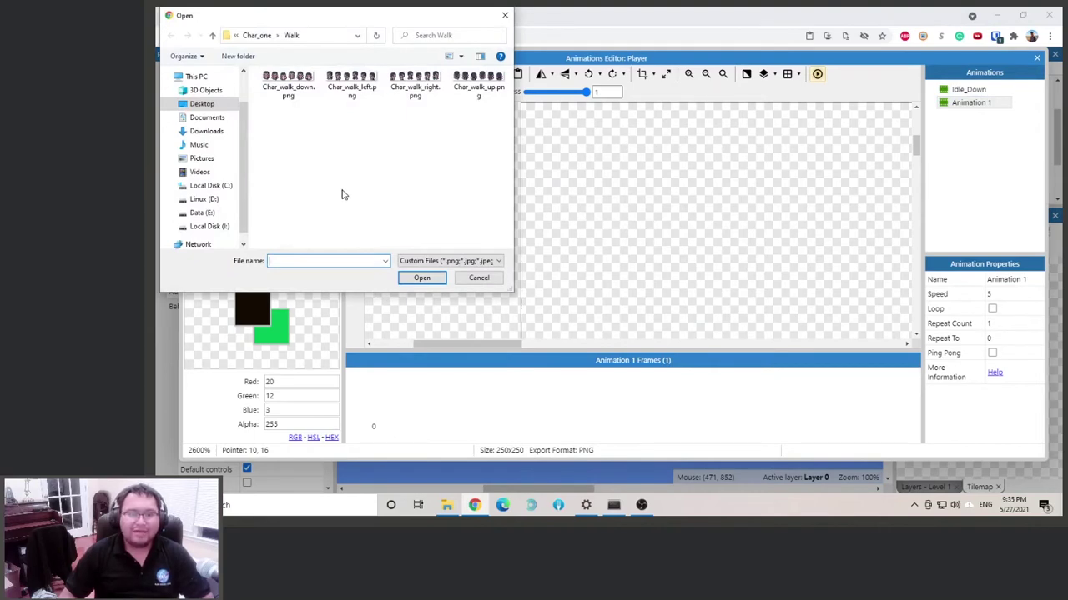
Browse to Tiny Adventure Pack/Character/Char_one/Walk and choose Char_walk_down.png.
left_click(255, 36)
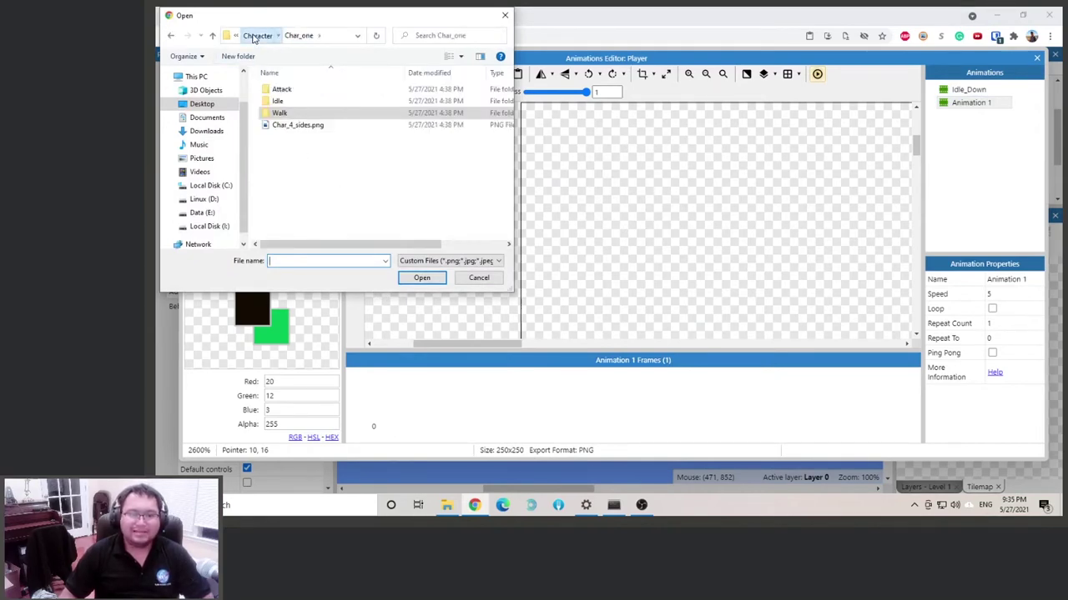
left_click(255, 35)
left_click(248, 36)
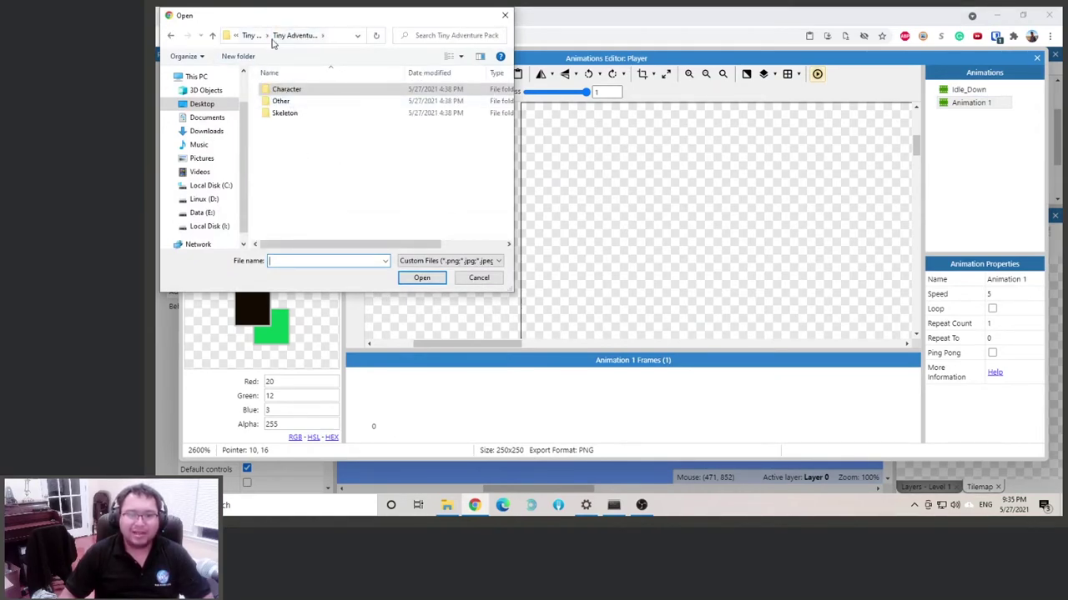
left_click(249, 36)
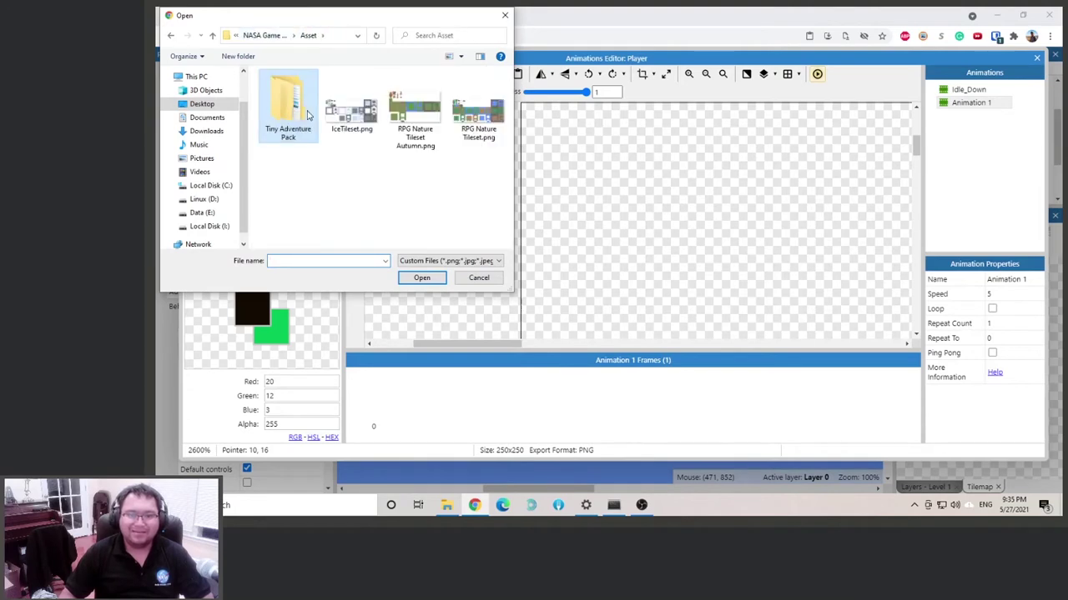
double_click(306, 114)
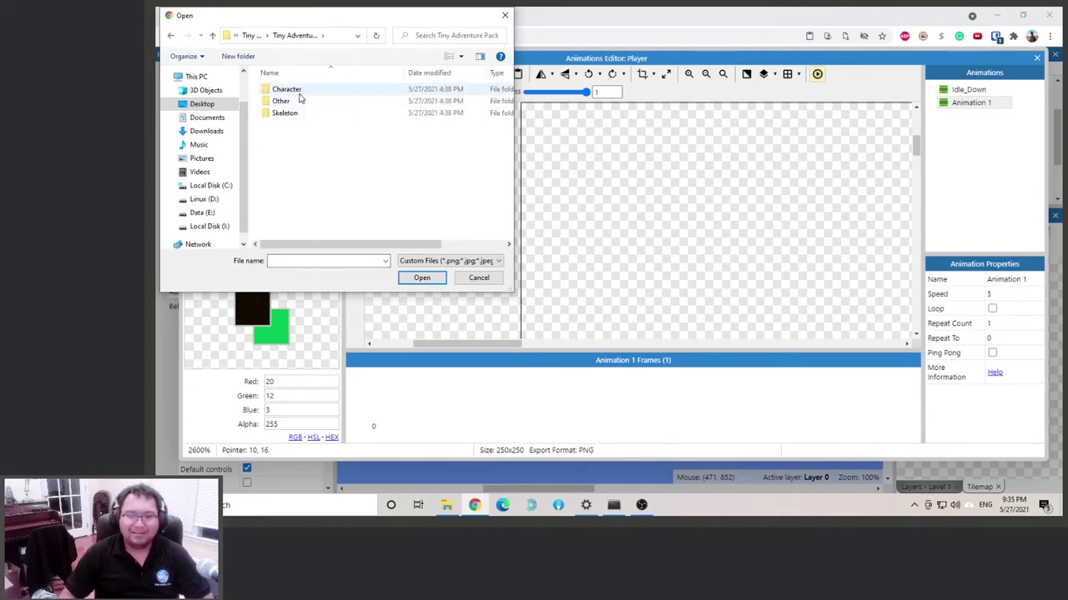
double_click(297, 91)
double_click(296, 91)
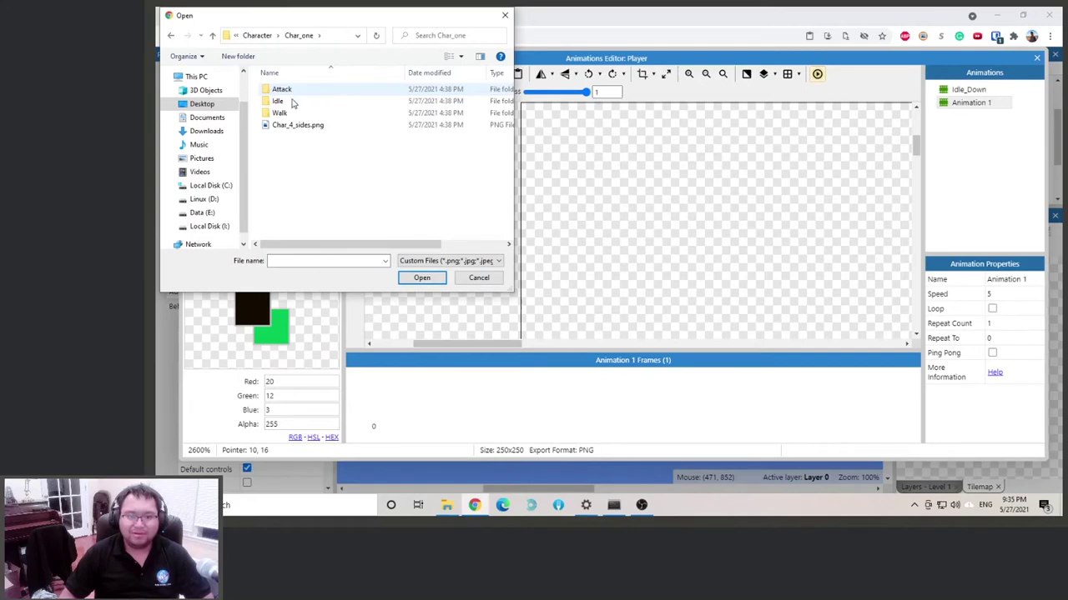
double_click(288, 114)
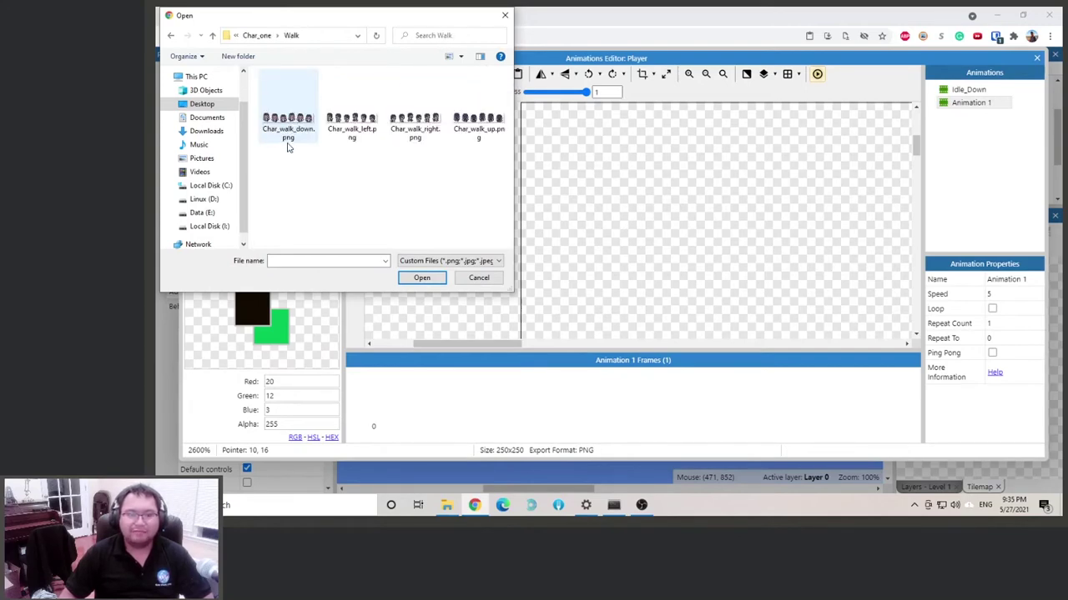
double_click(296, 124)
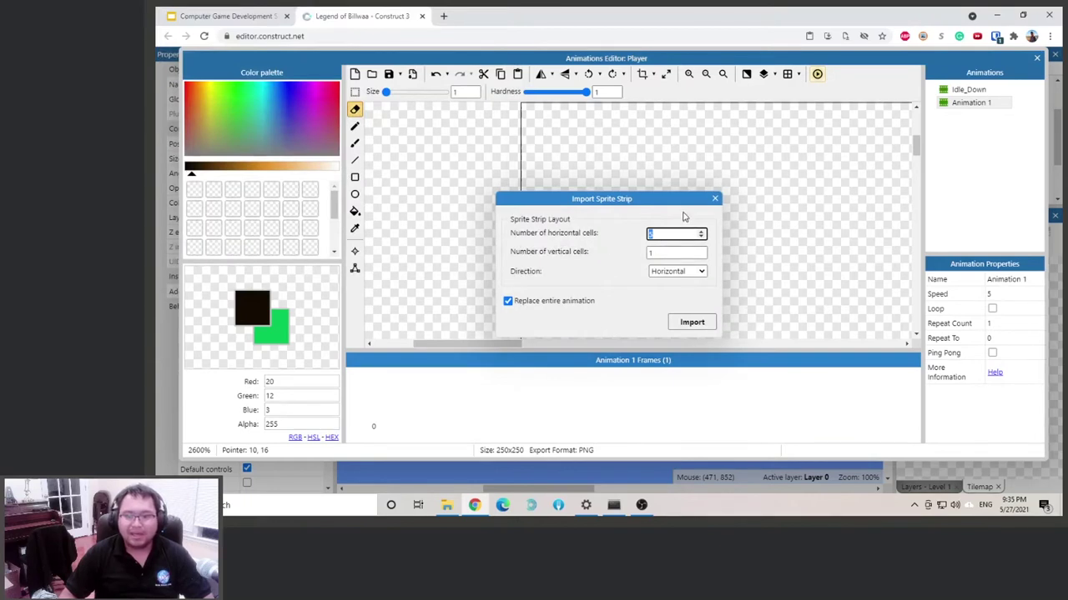
Import the strip as 6 horizontal cells into Animation 1.
type("6")
double_click(668, 233)
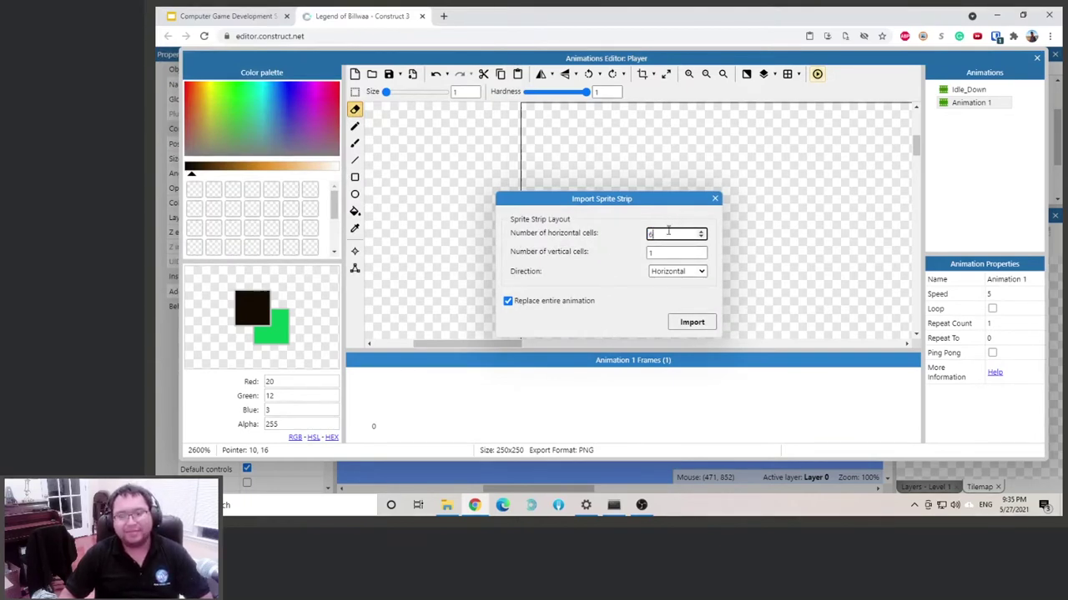
left_click(691, 322)
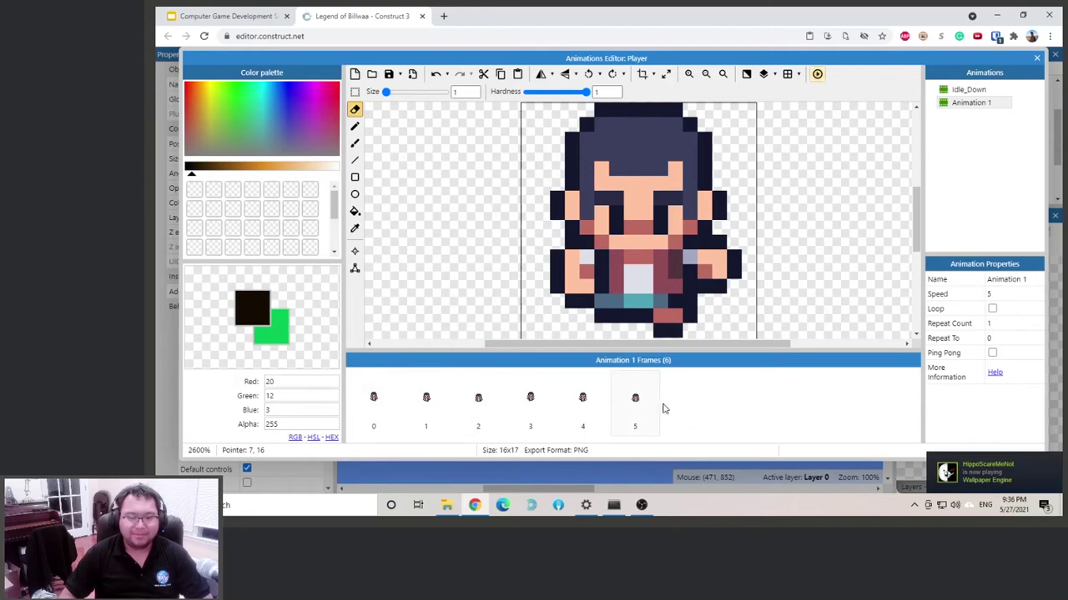
Make Animation 1 loop, preview the walk, and return to the Level 1 layout.
left_click(992, 310)
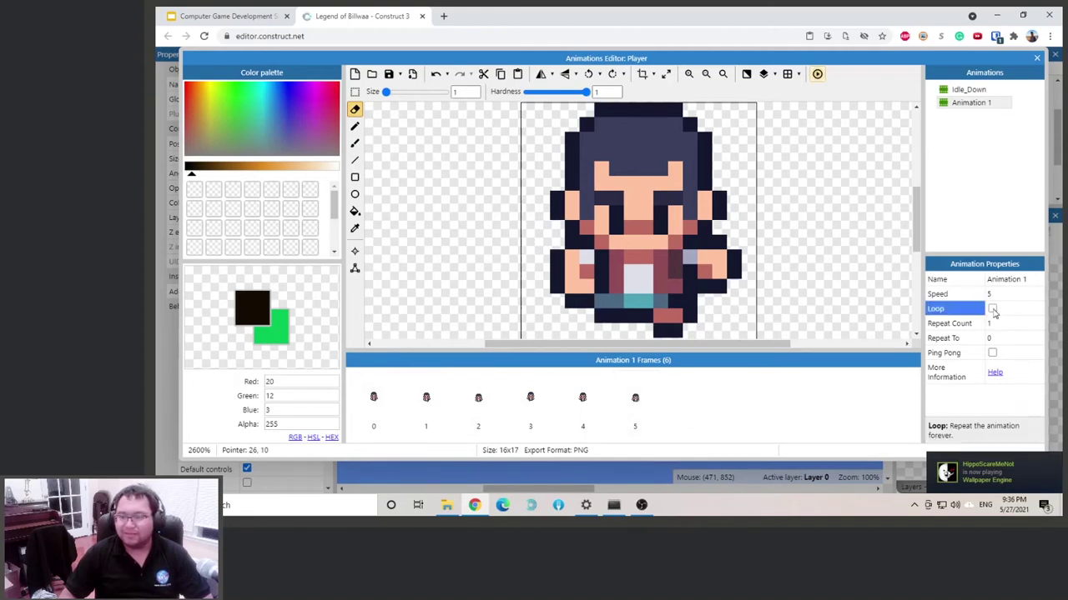
left_click(818, 75)
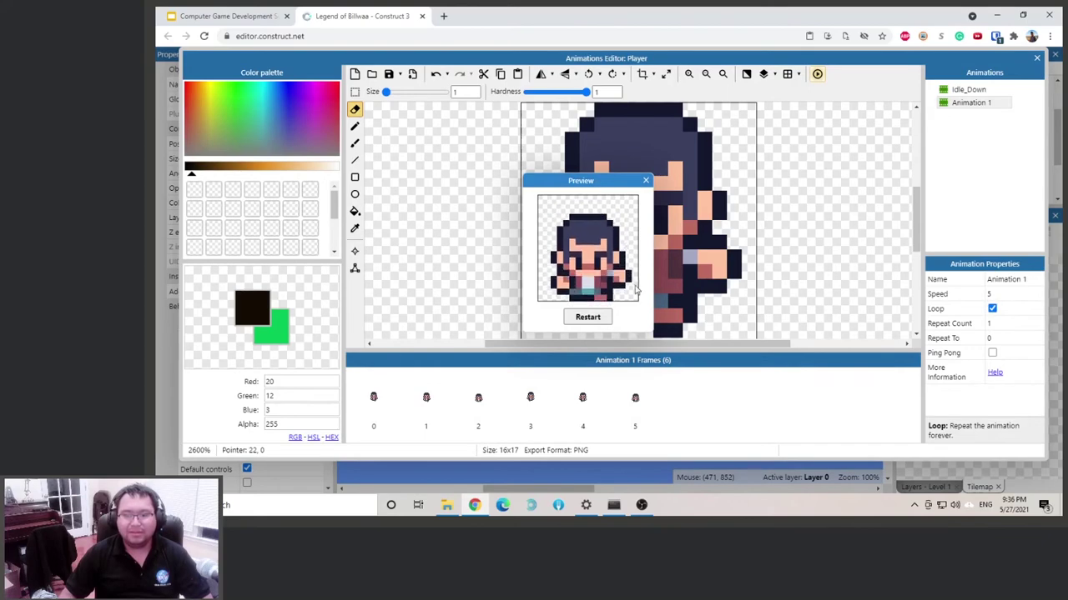
left_click(646, 181)
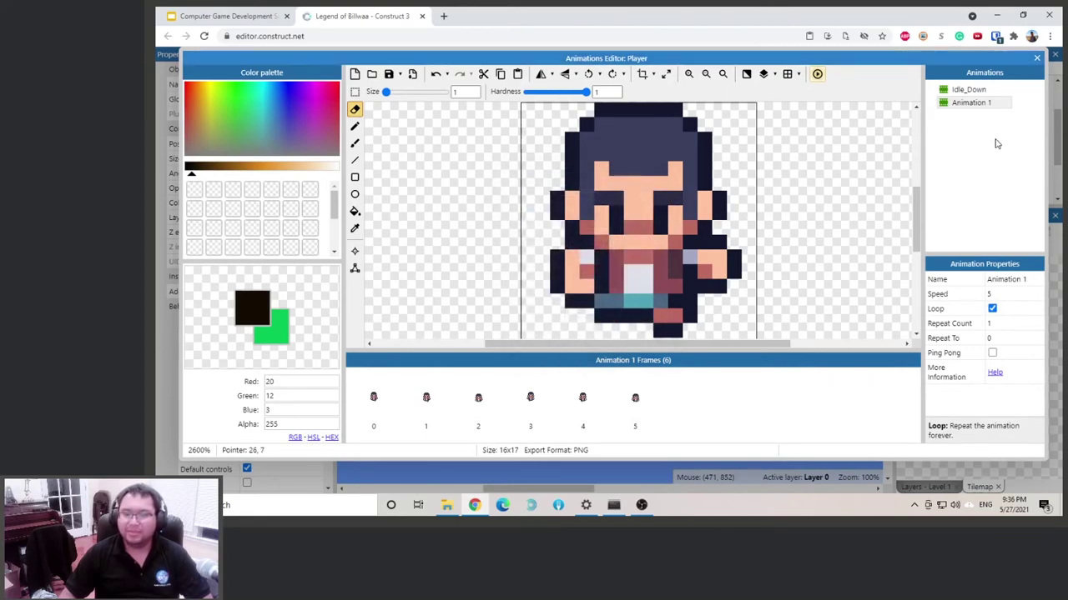
left_click(1036, 58)
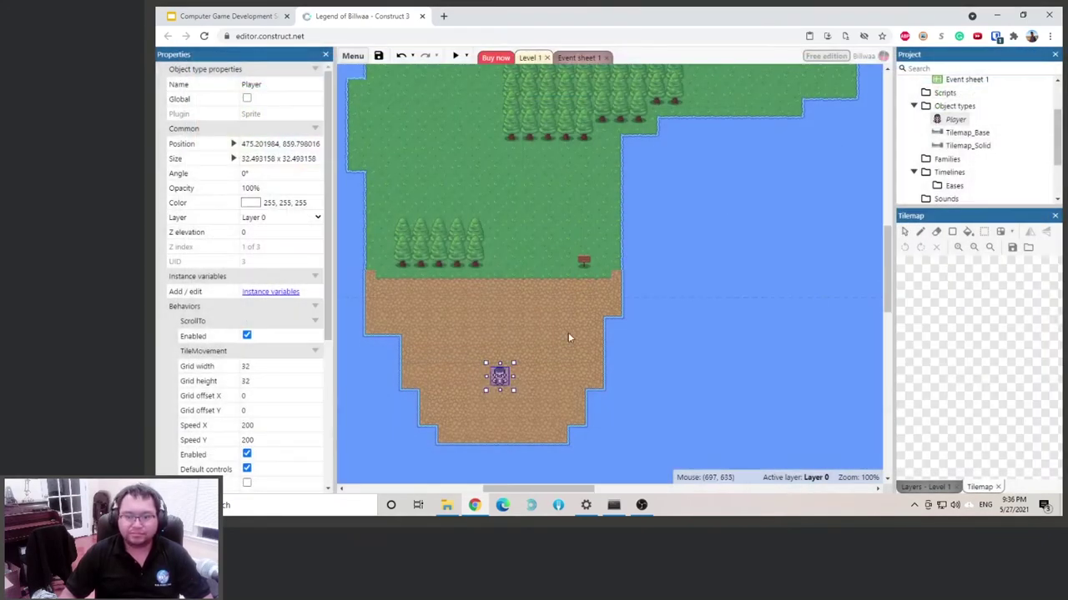
left_click(545, 353)
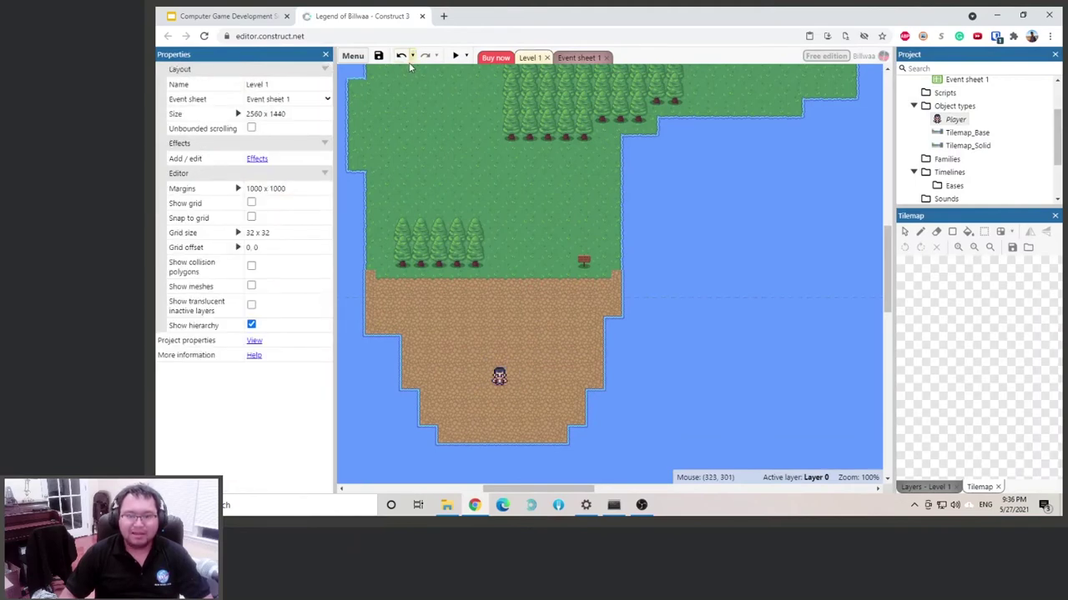
left_click(454, 55)
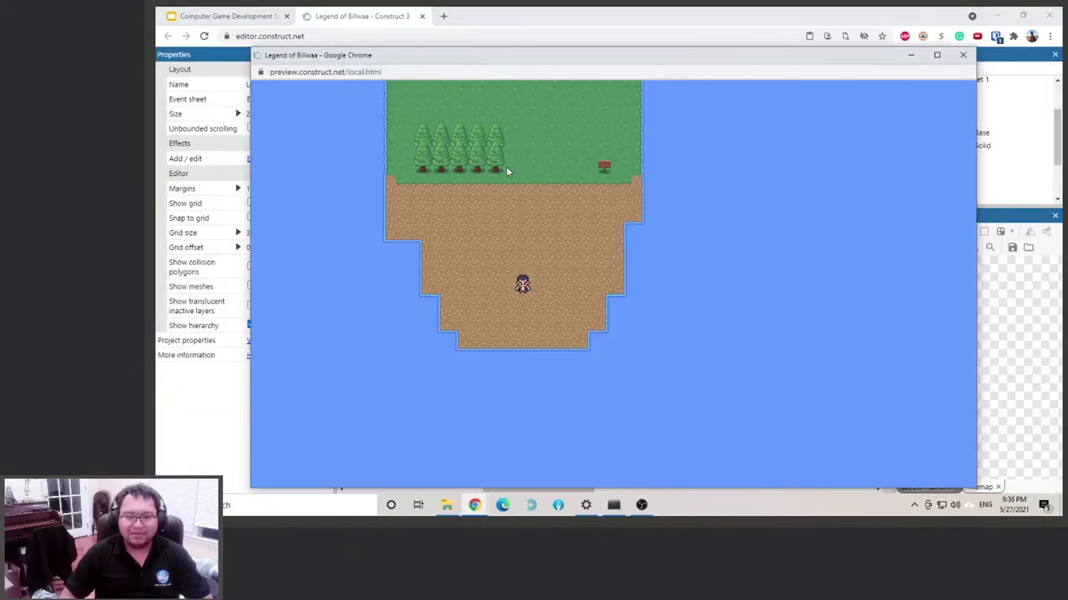
key("Up")
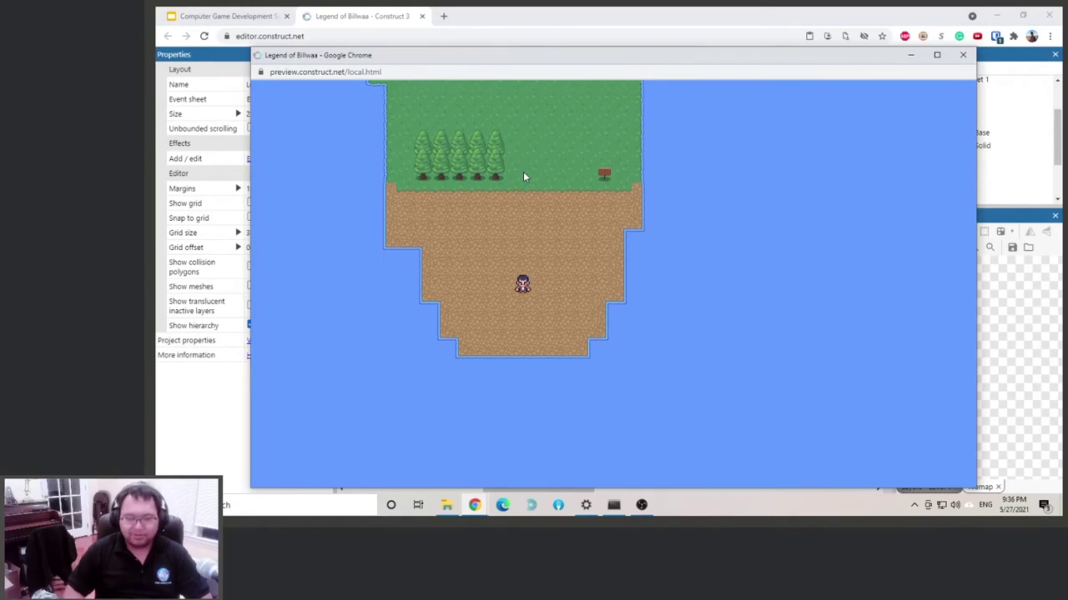
key("Down")
key("Left")
key("Right")
key("Up")
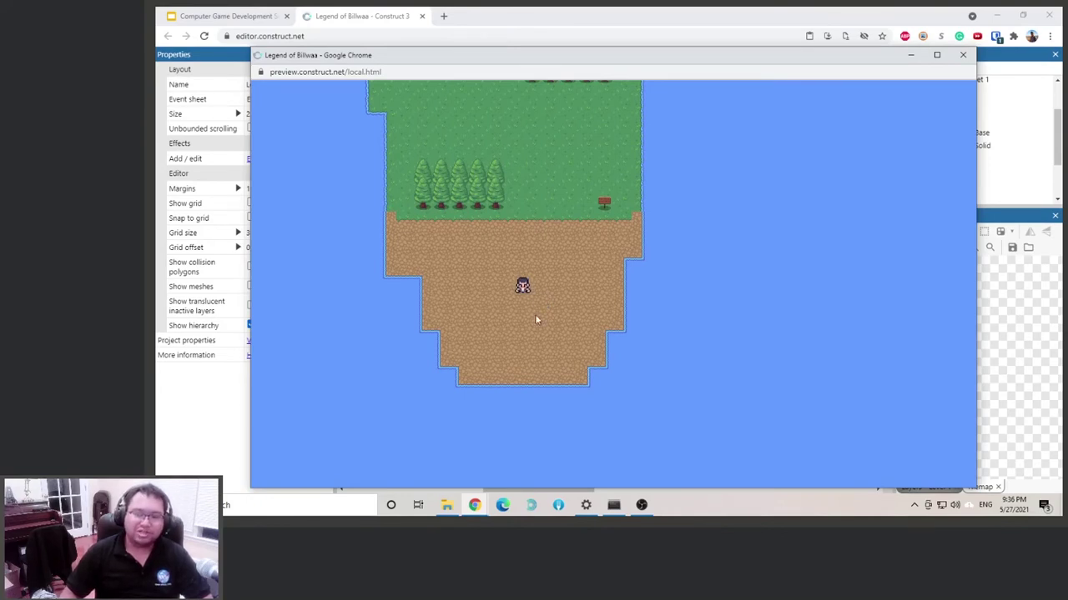
Stop the test run and rename the Player's Animation 1 to Walk_Down.
left_click(962, 54)
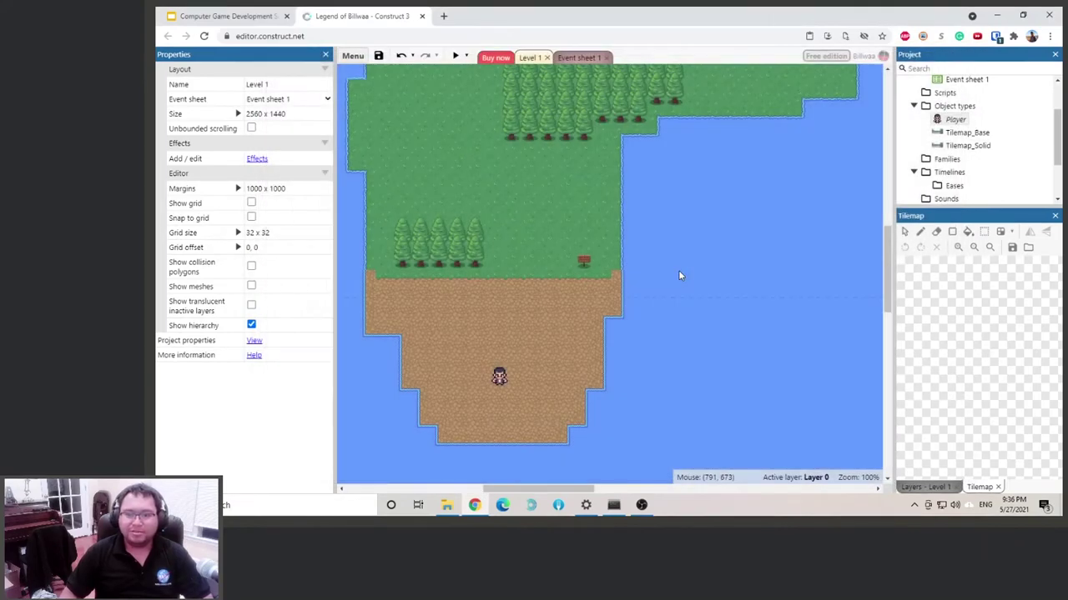
double_click(499, 377)
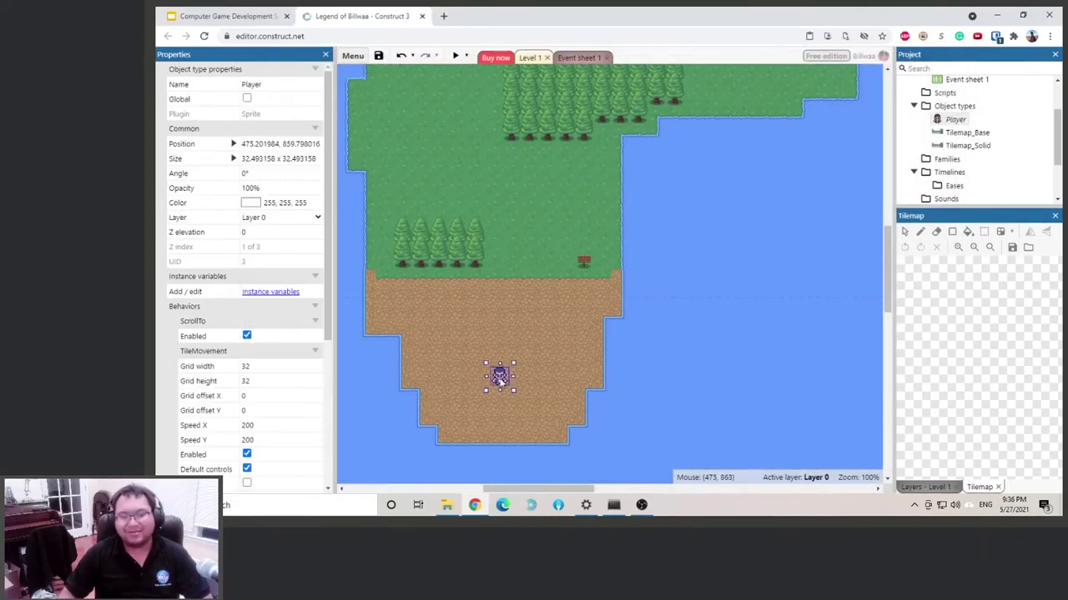
left_click(982, 103)
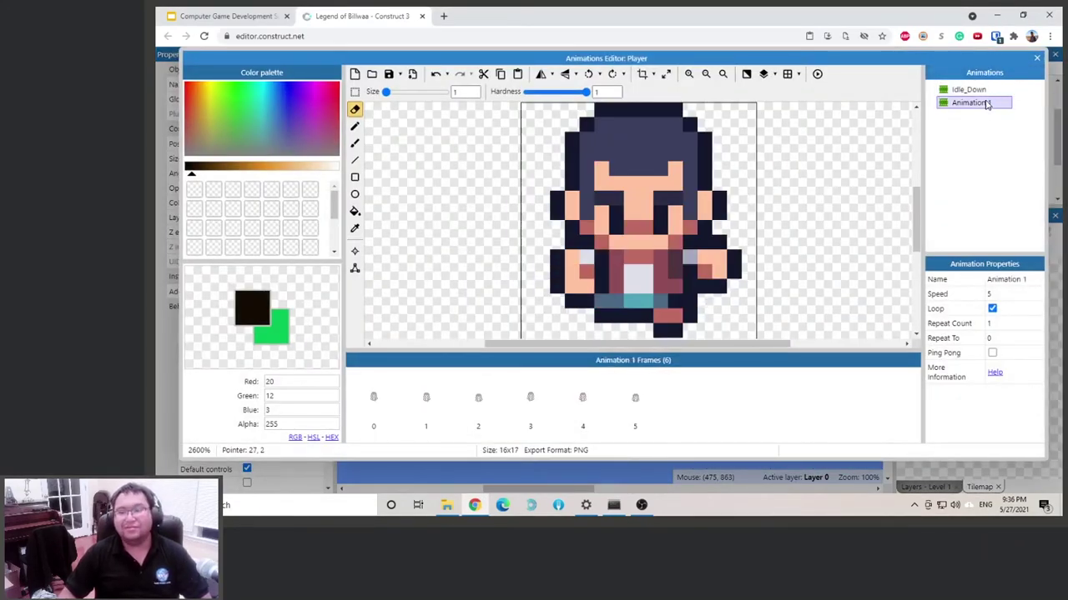
key("F2")
type("Walk_Down")
key("Return")
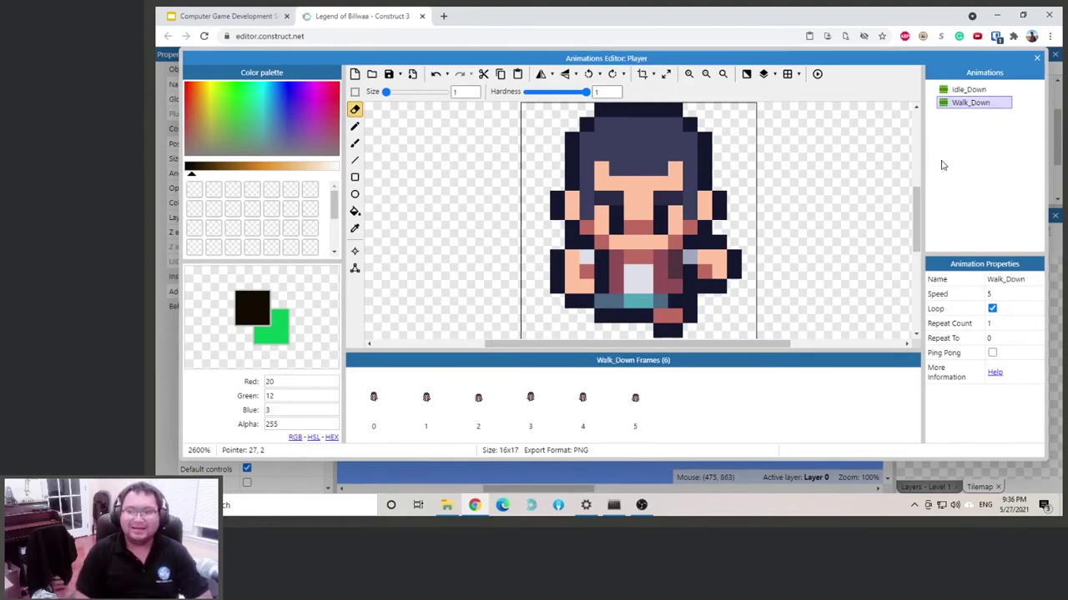
Compare the Idle_Down and Walk_Down animations, then close the Animations Editor.
left_click(971, 90)
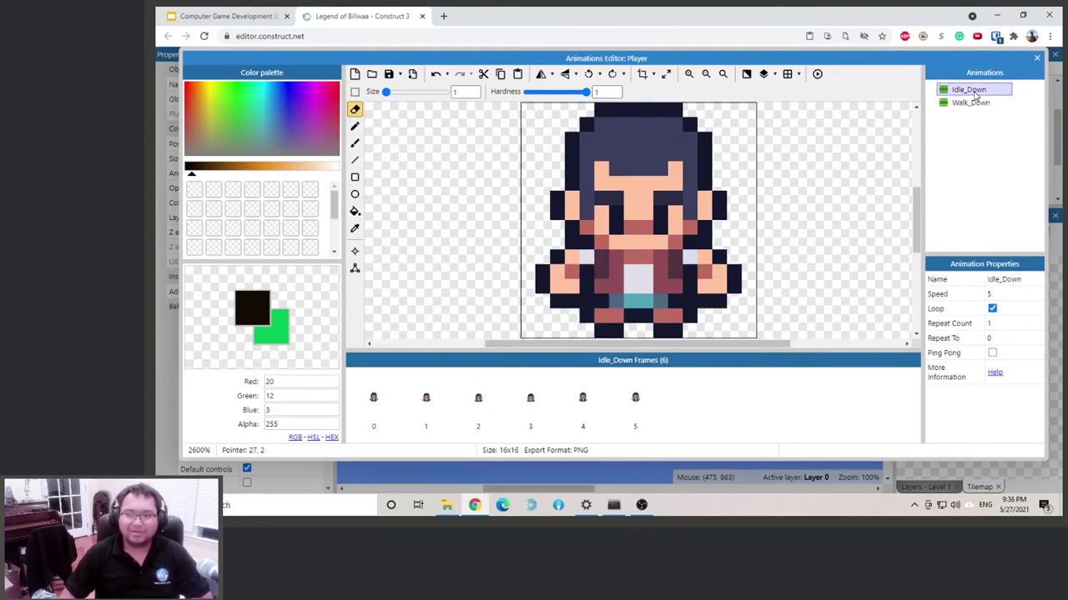
left_click(972, 101)
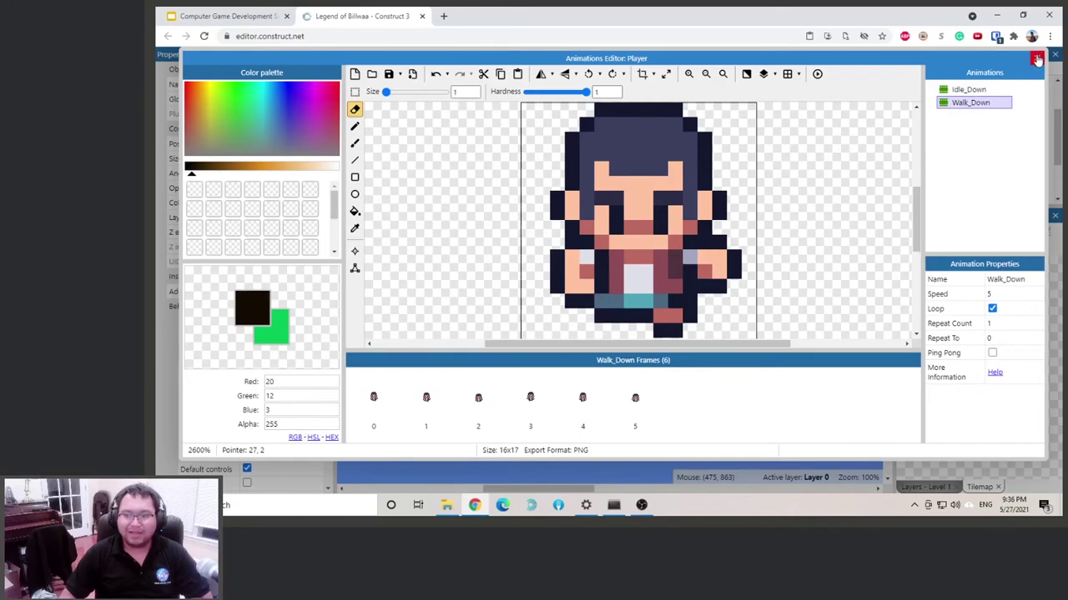
left_click(1036, 58)
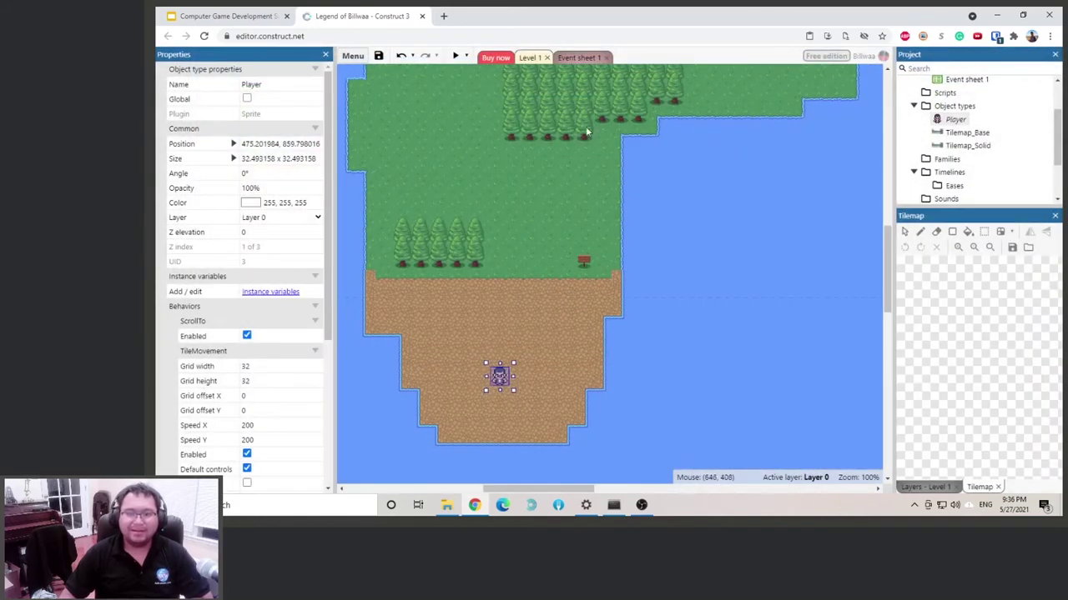
Switch to the empty Event sheet 1, then bring up the Windows Start search.
left_click(582, 58)
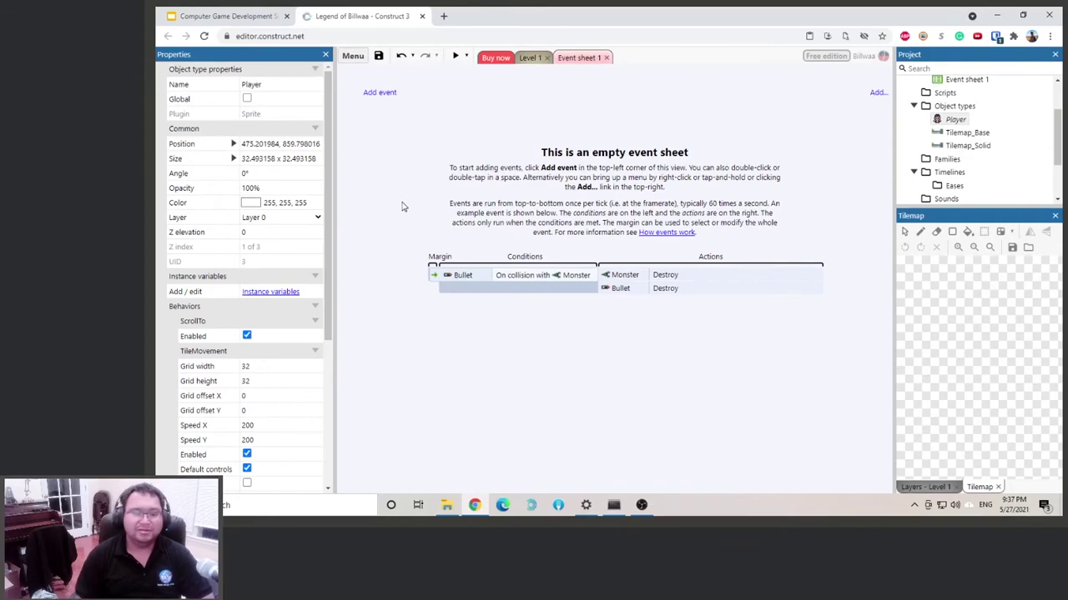
key("super")
Launch Notepad and write the pseudocode: IF player is moving THEN WALK_DOWN, ELSE IDLE_DOWN.
type("notepad")
key("Return")
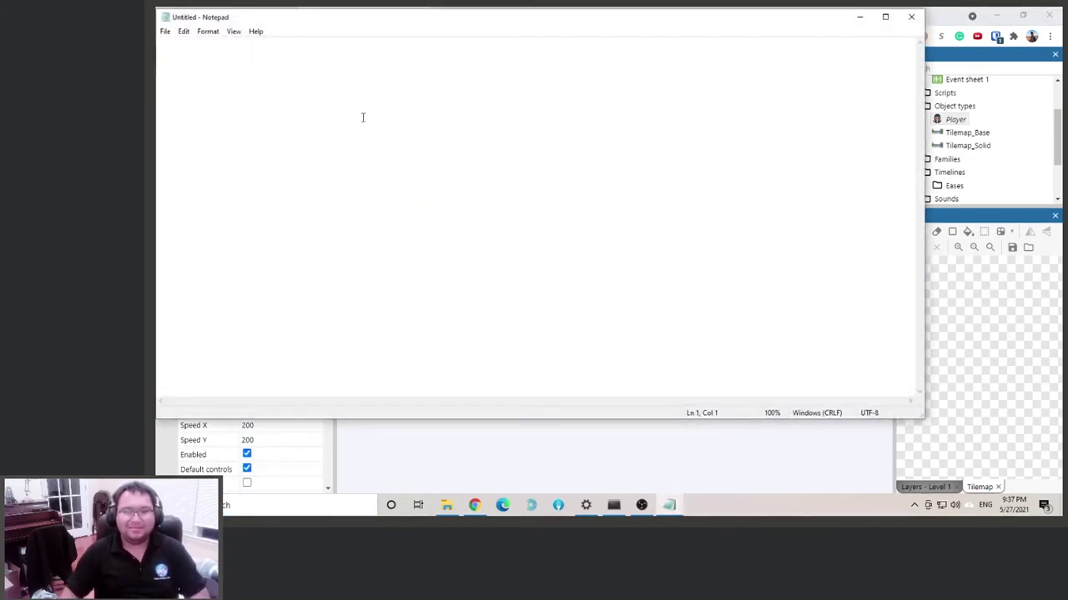
left_click_drag(433, 24, 528, 86)
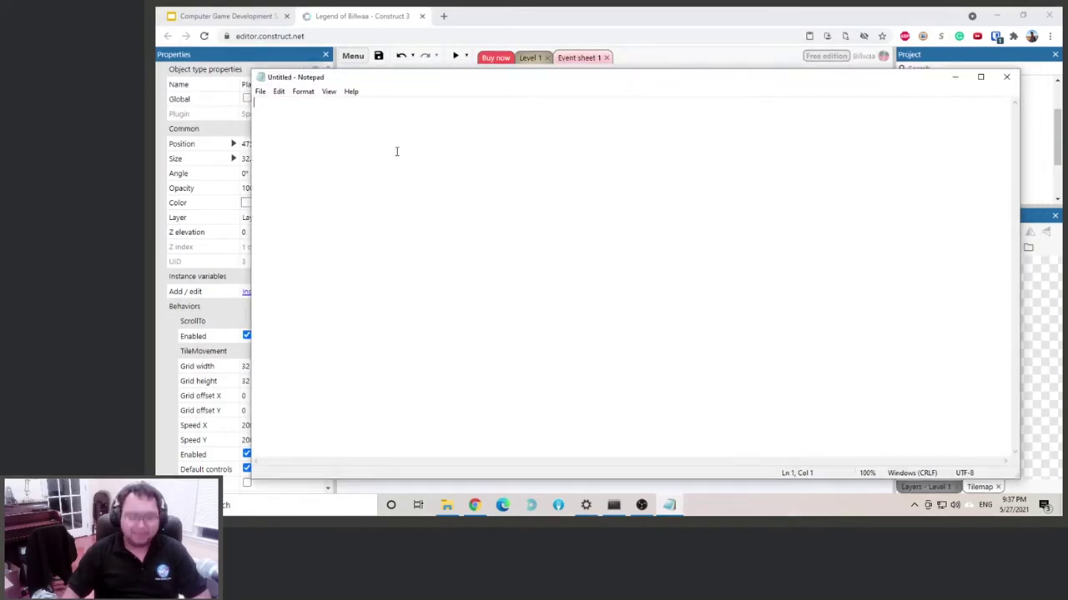
type("IF player")
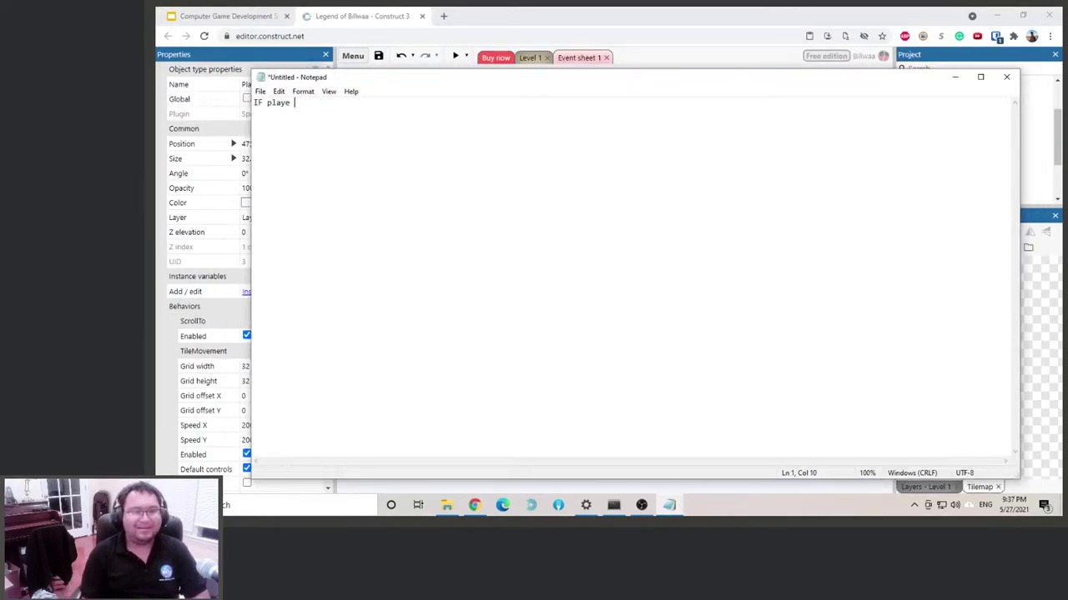
type(" is moving ")
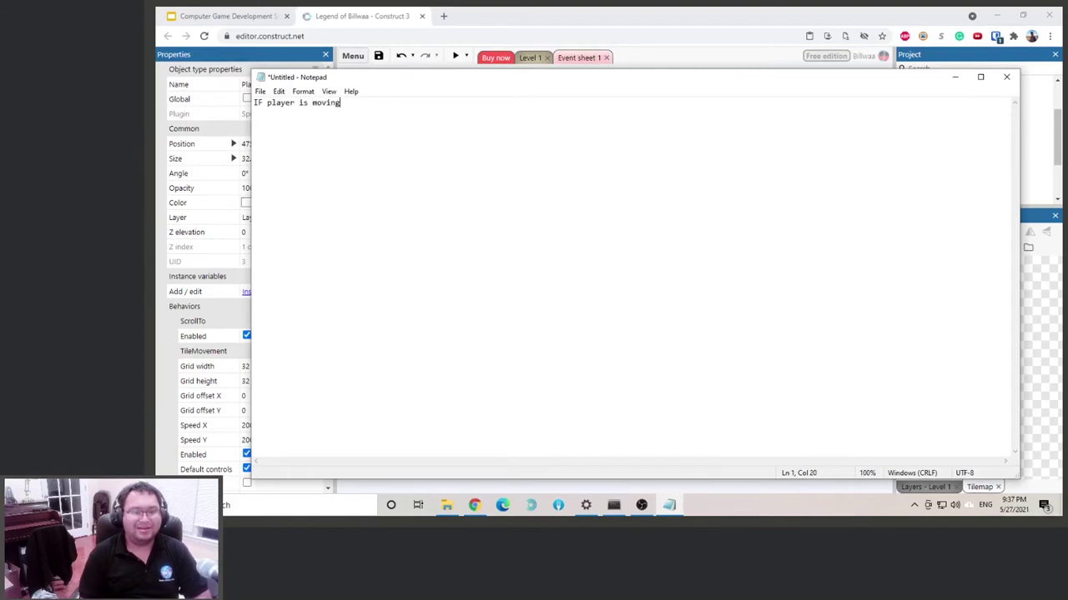
type("THEN ")
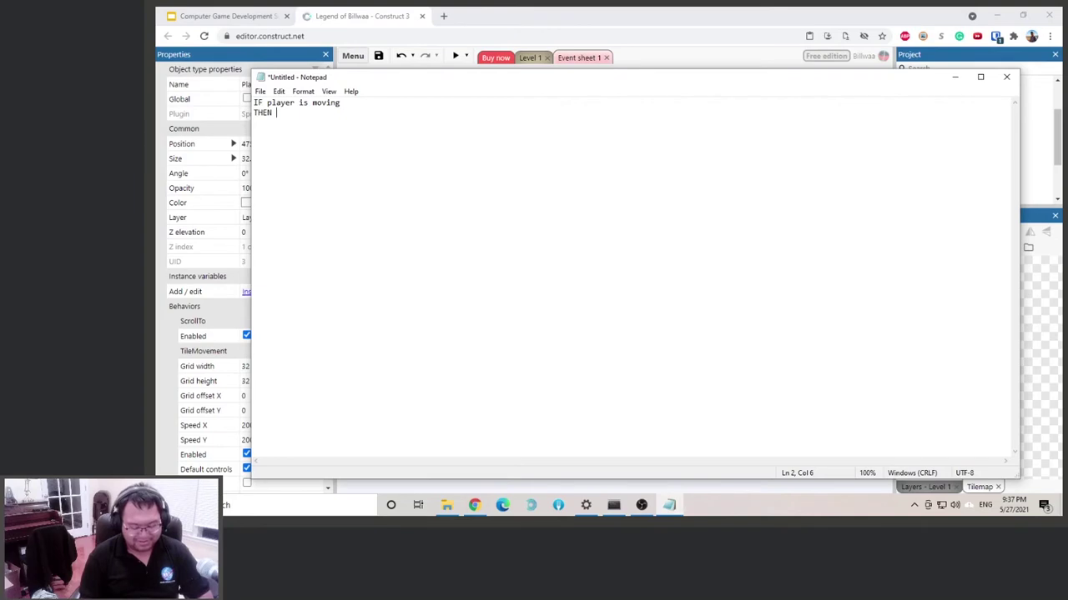
type("change animati")
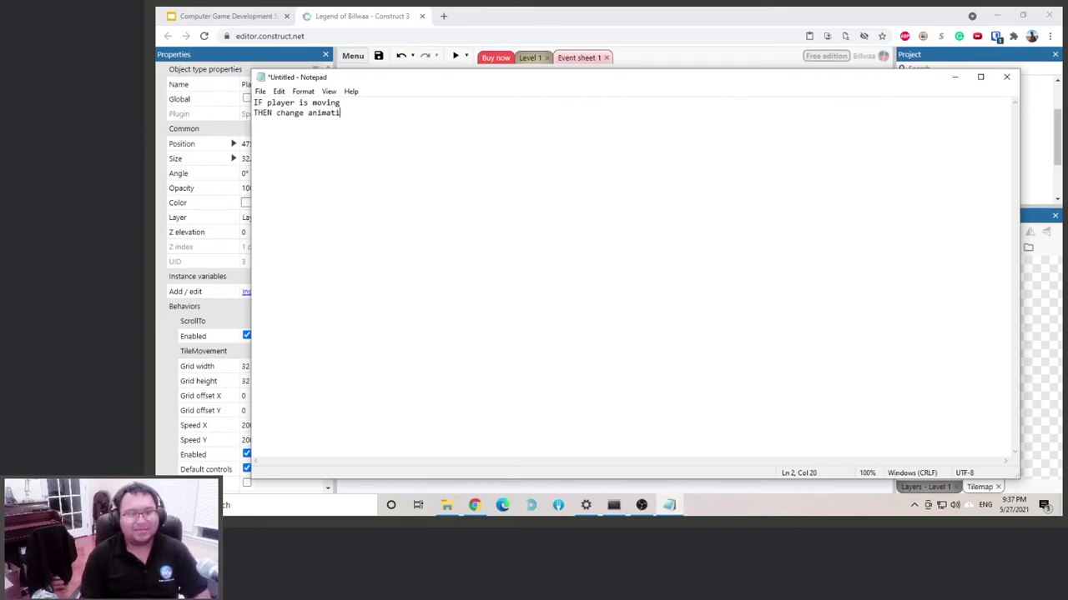
type("on to ")
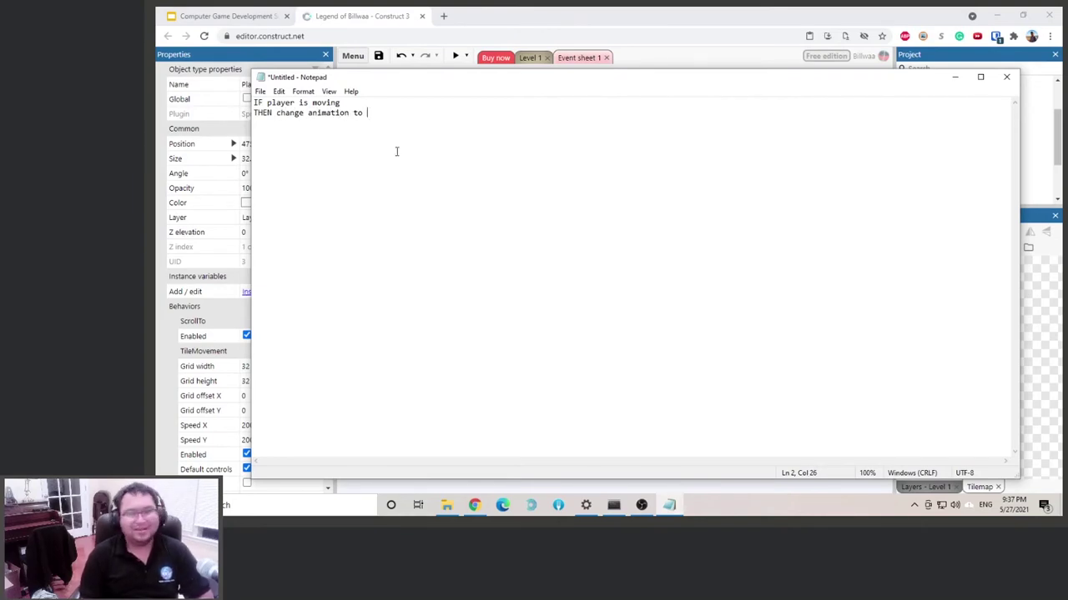
type("WALK_DOWN ")
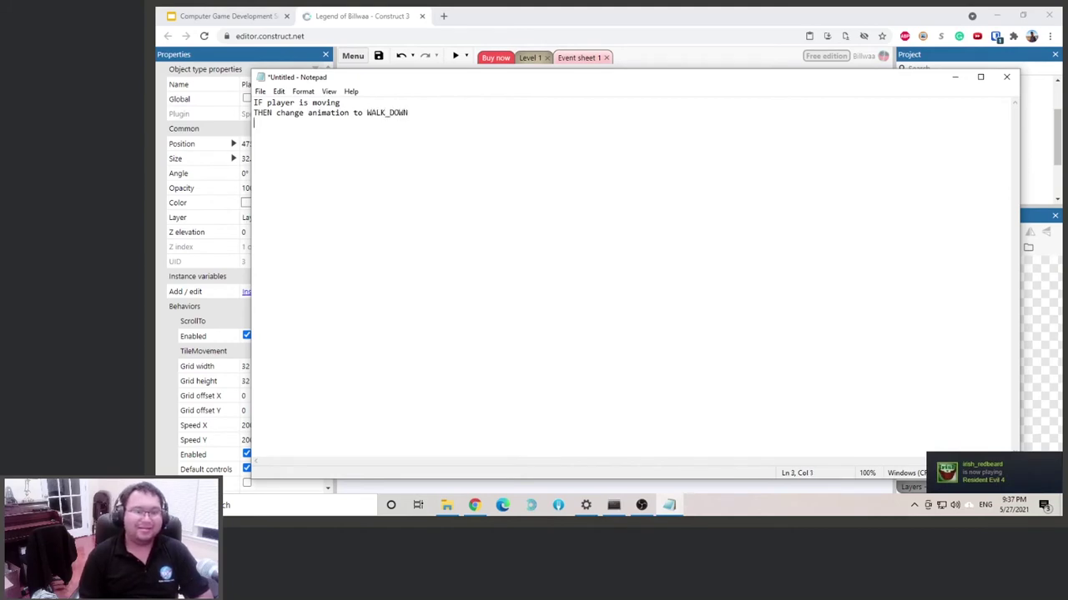
type("ELSE change animation to ")
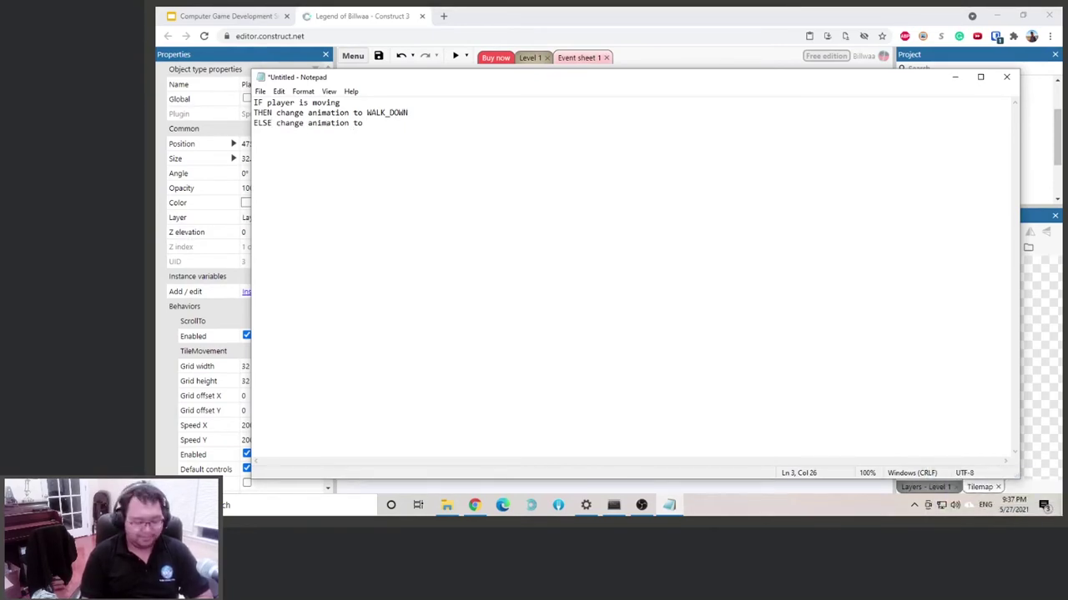
type("IDLE_")
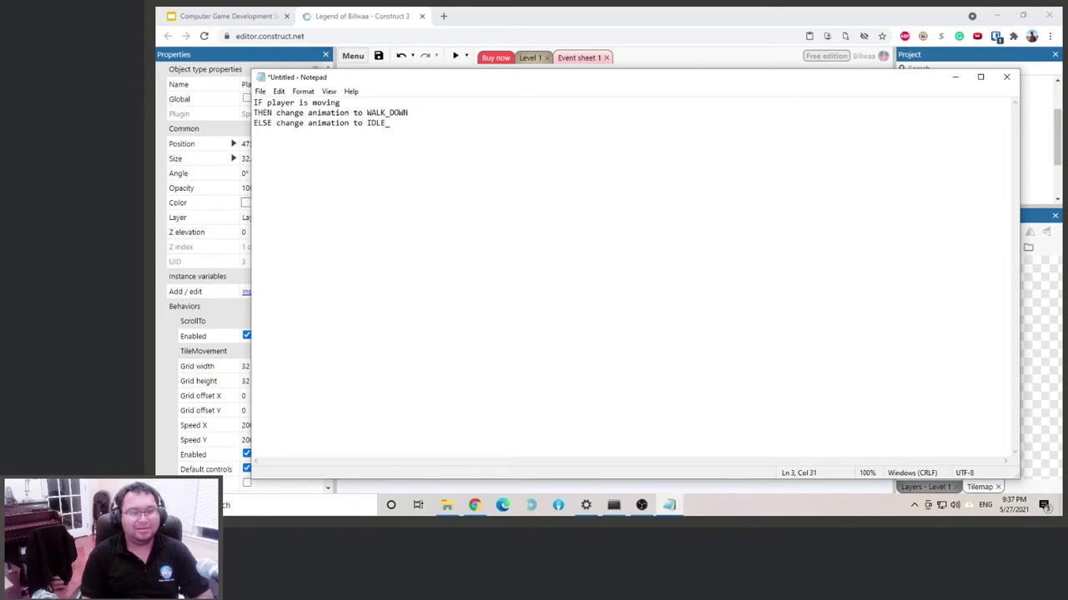
type("DOWN")
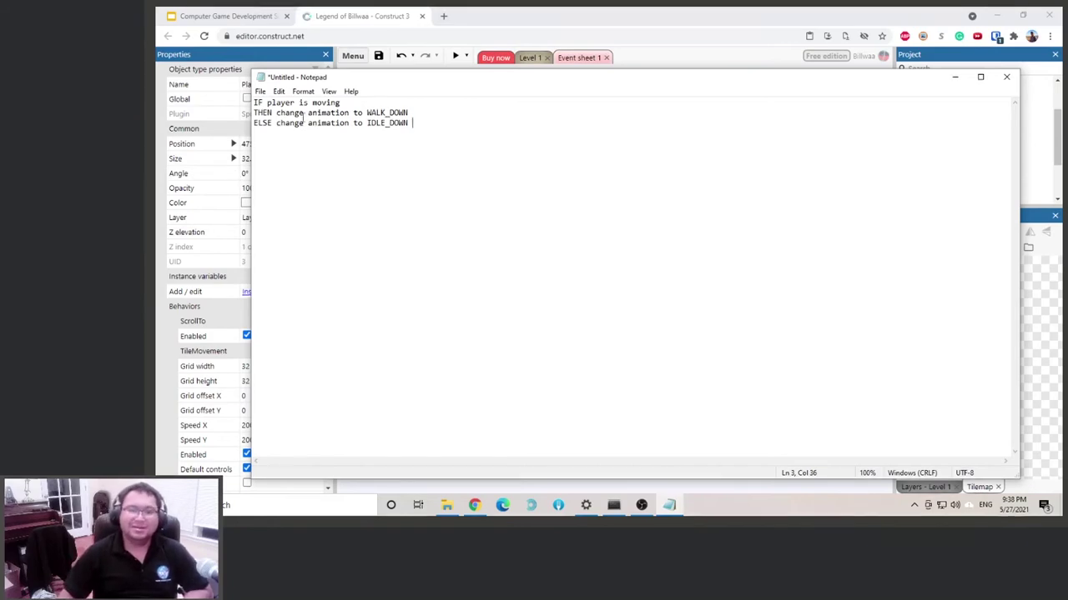
left_click_drag(504, 85, 531, 109)
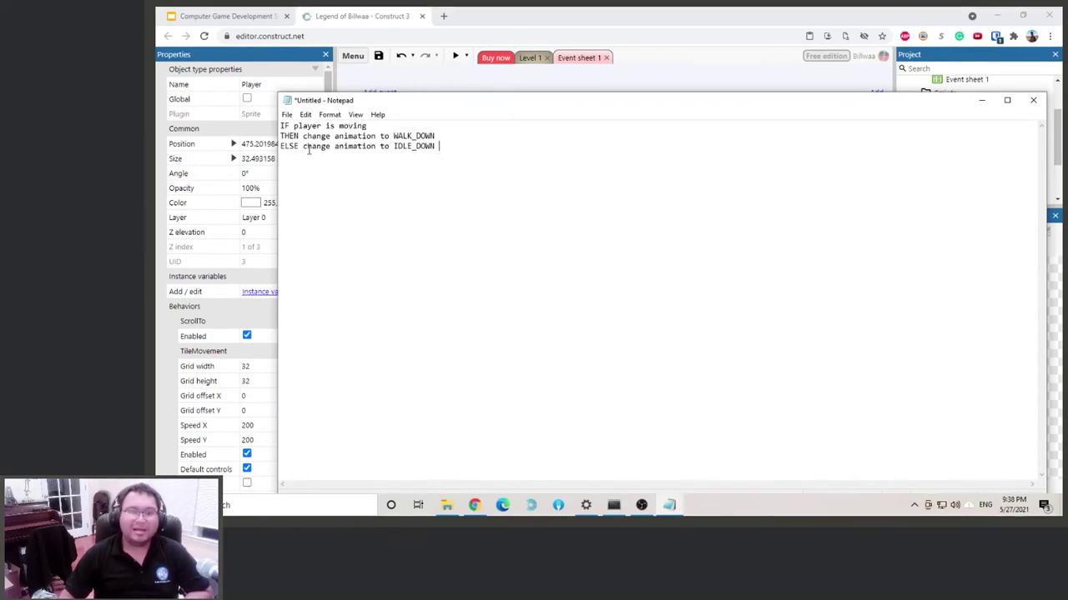
Dismiss Notepad's close prompt without saving and return to Event sheet 1.
left_click(1033, 101)
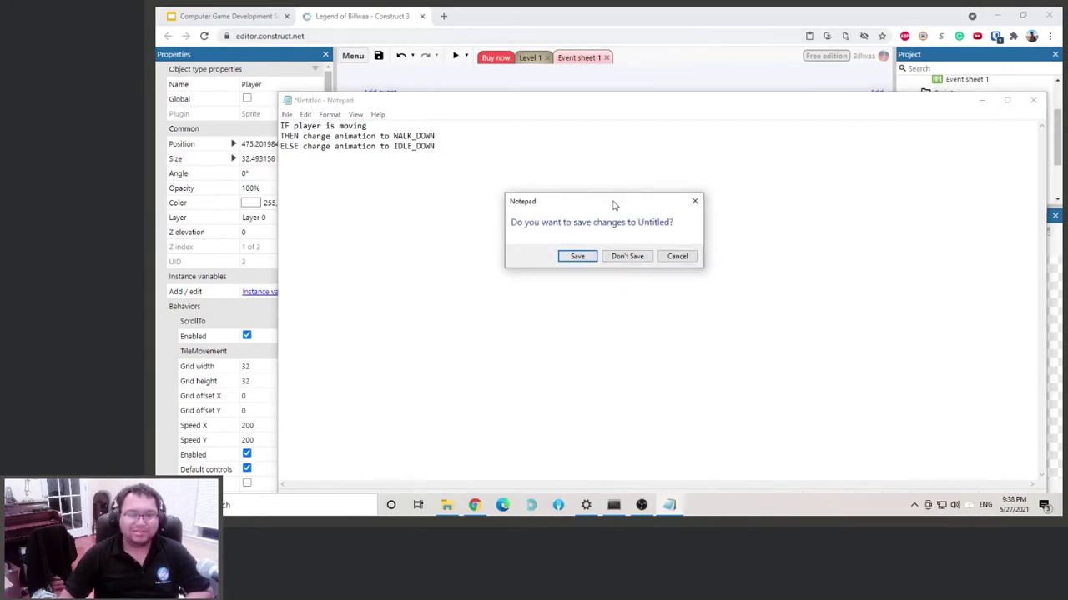
left_click(678, 259)
left_click(704, 70)
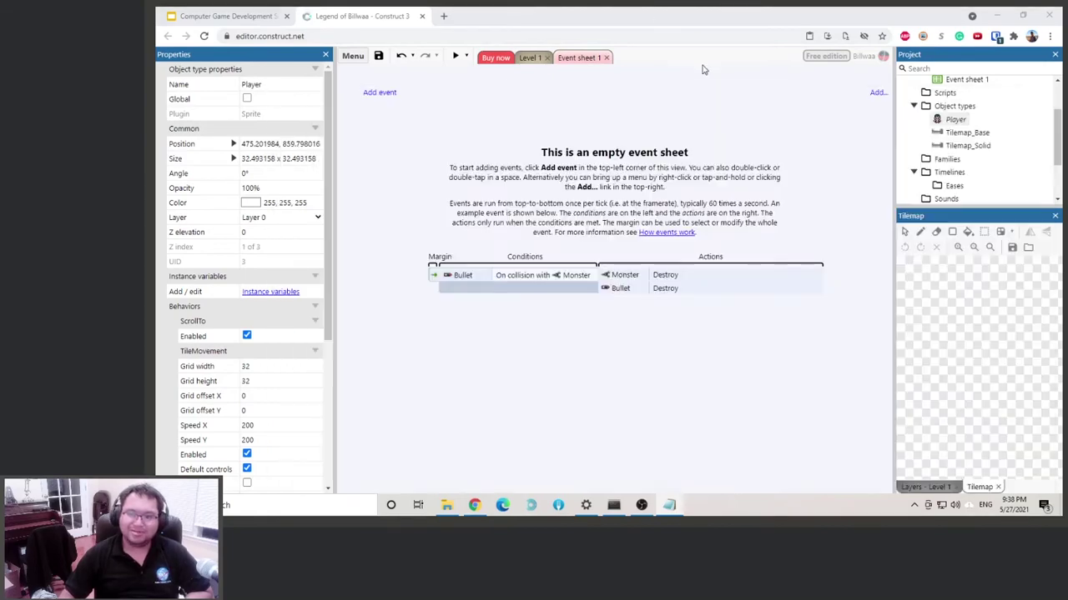
Add an event with the condition Player TileMovement 'Is moving'.
left_click(380, 93)
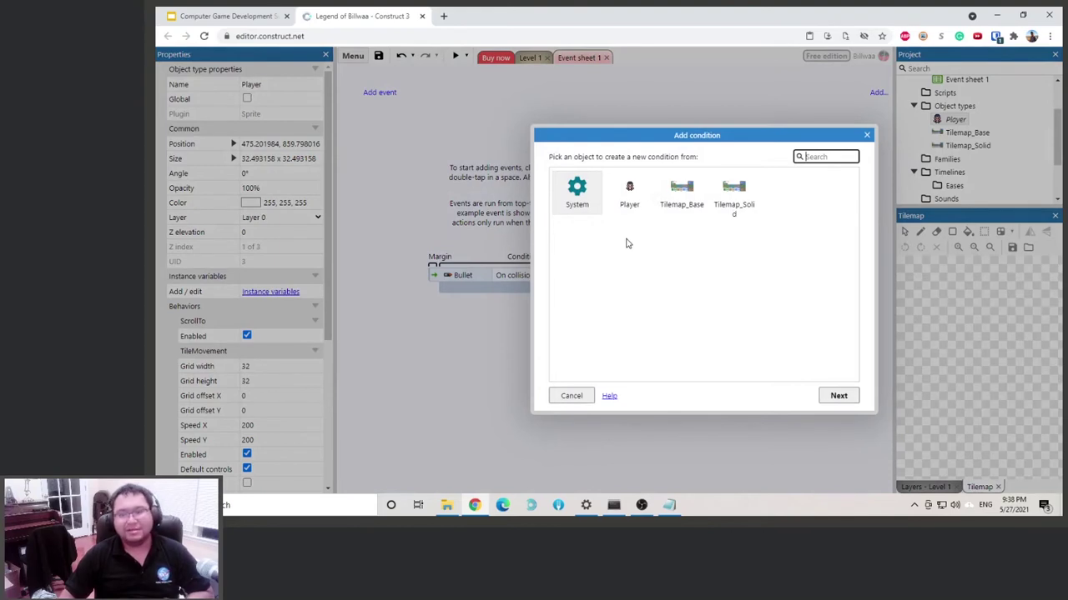
left_click(662, 498)
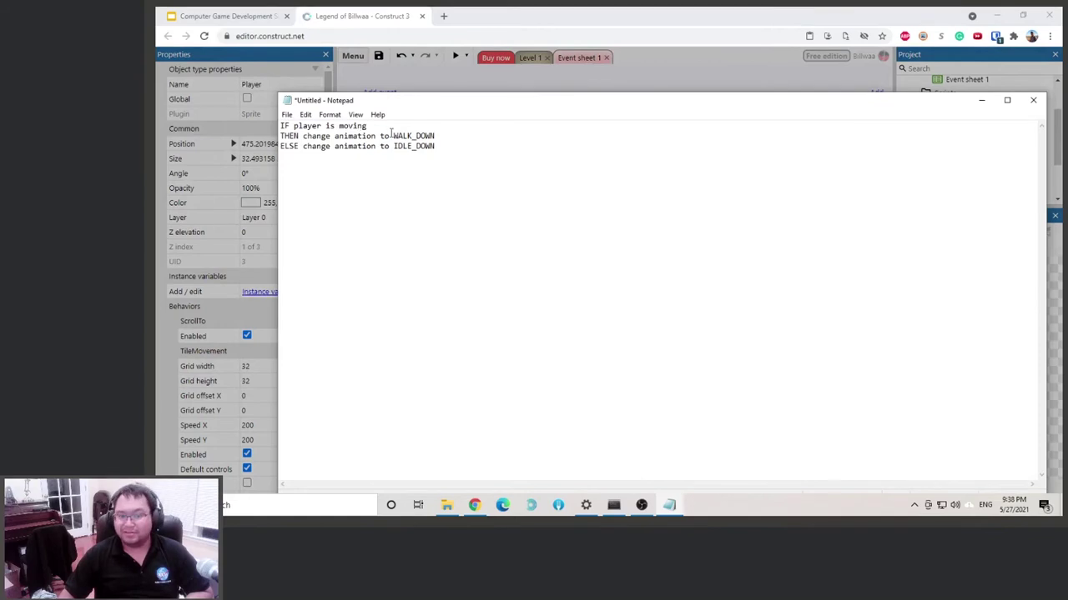
left_click(981, 100)
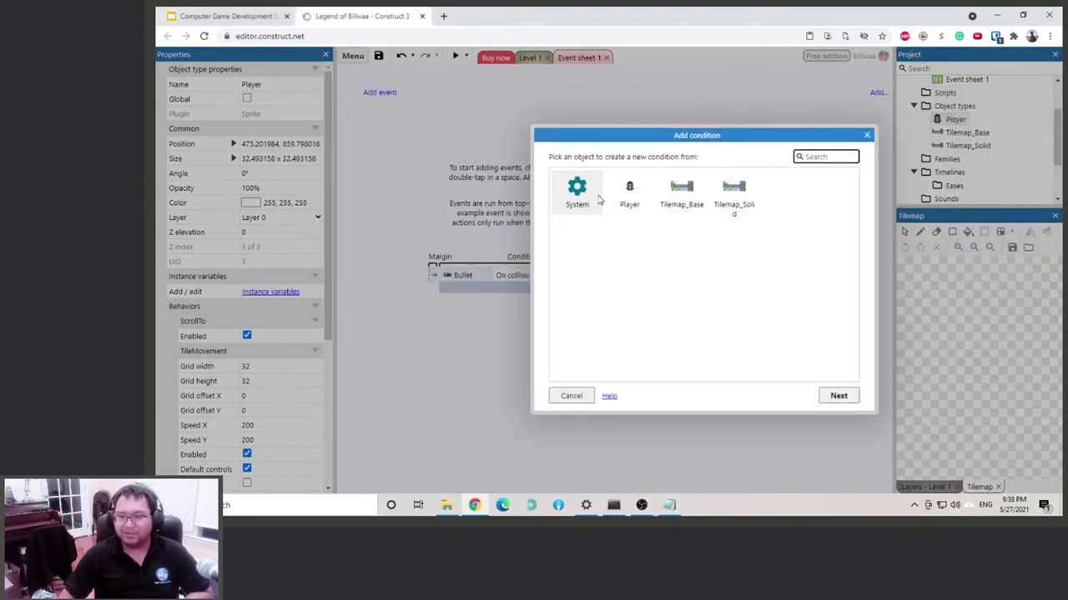
double_click(629, 192)
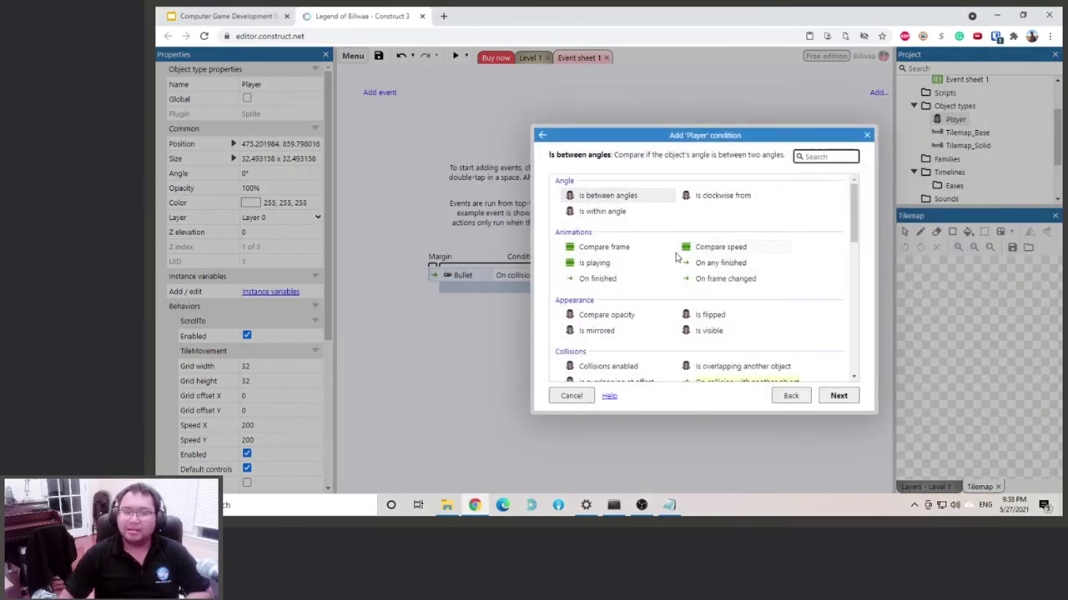
scroll(769, 282, "down", 7)
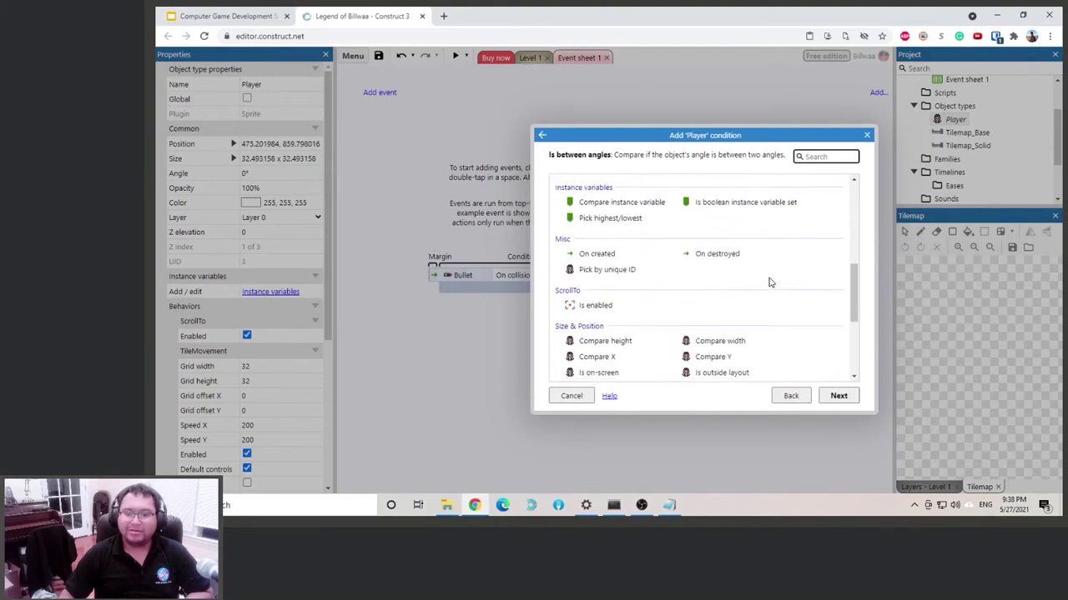
scroll(751, 286, "down", 3)
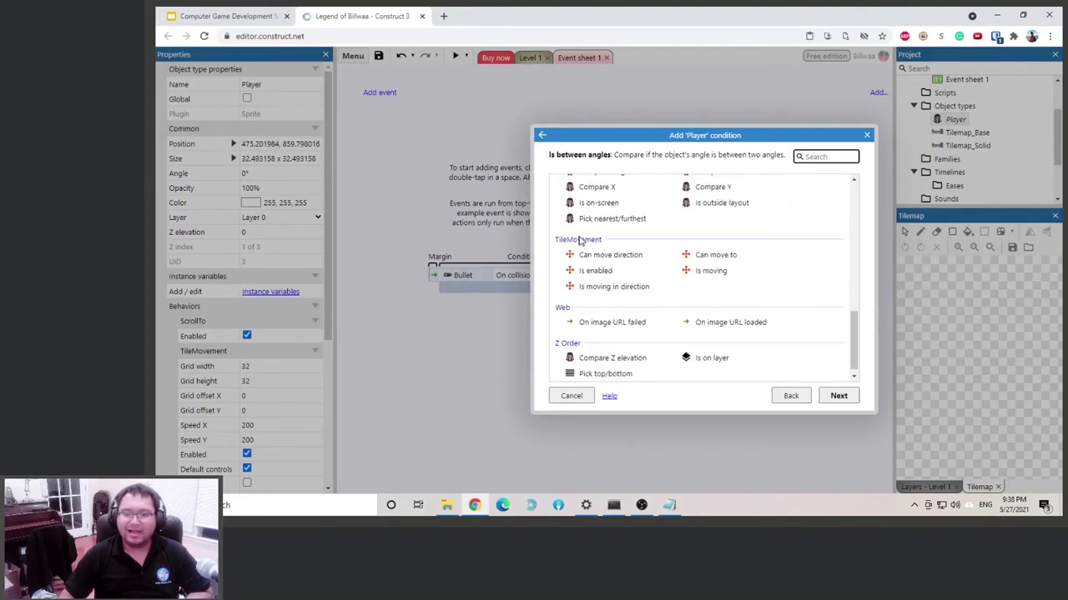
double_click(711, 271)
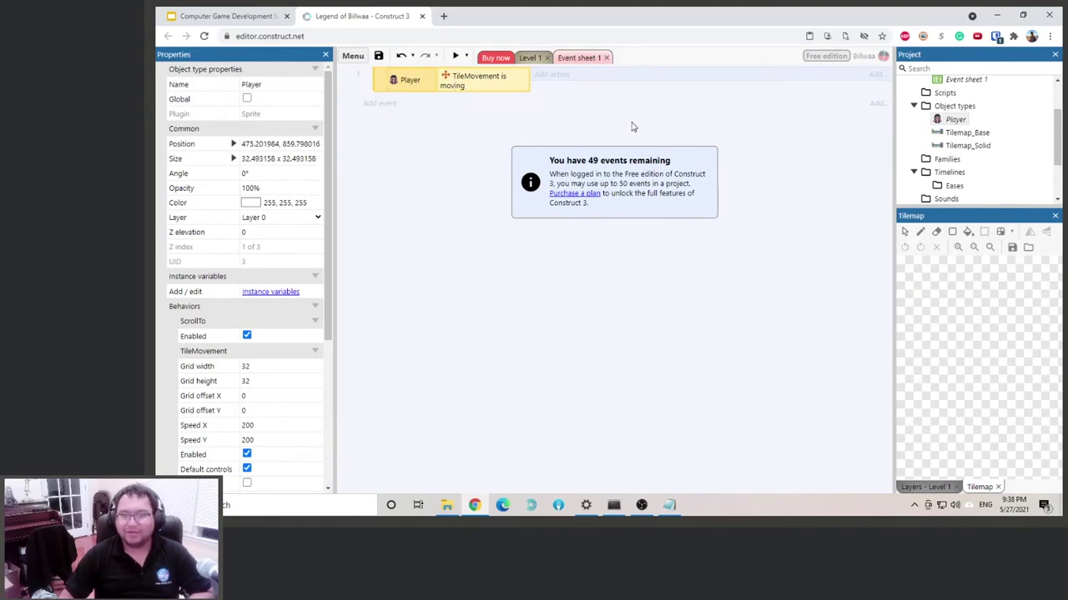
Add a Player 'Set animation' action to the moving event.
left_click(564, 82)
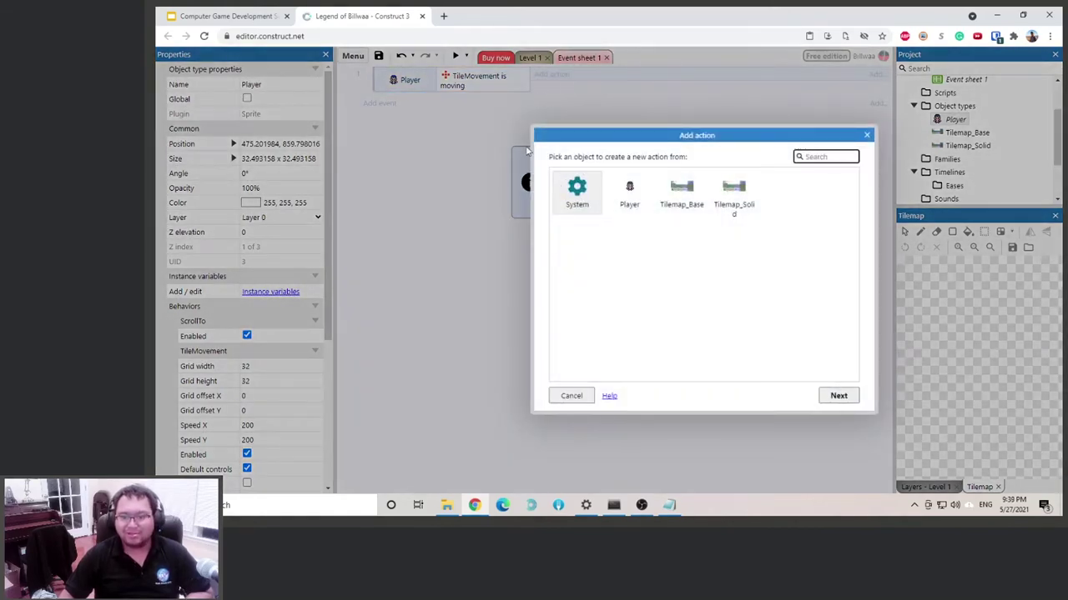
double_click(626, 190)
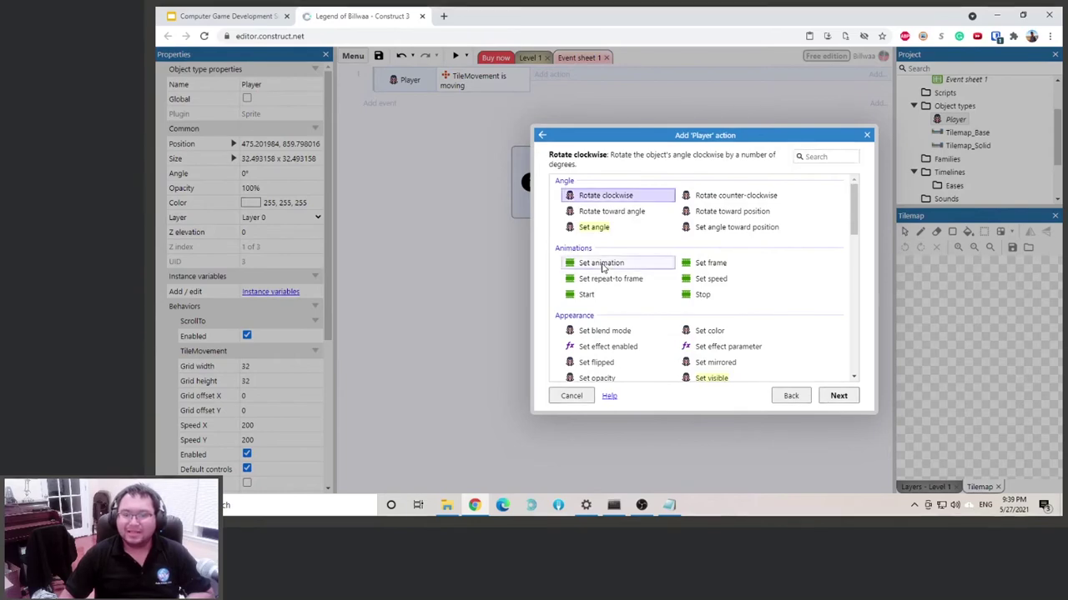
double_click(601, 262)
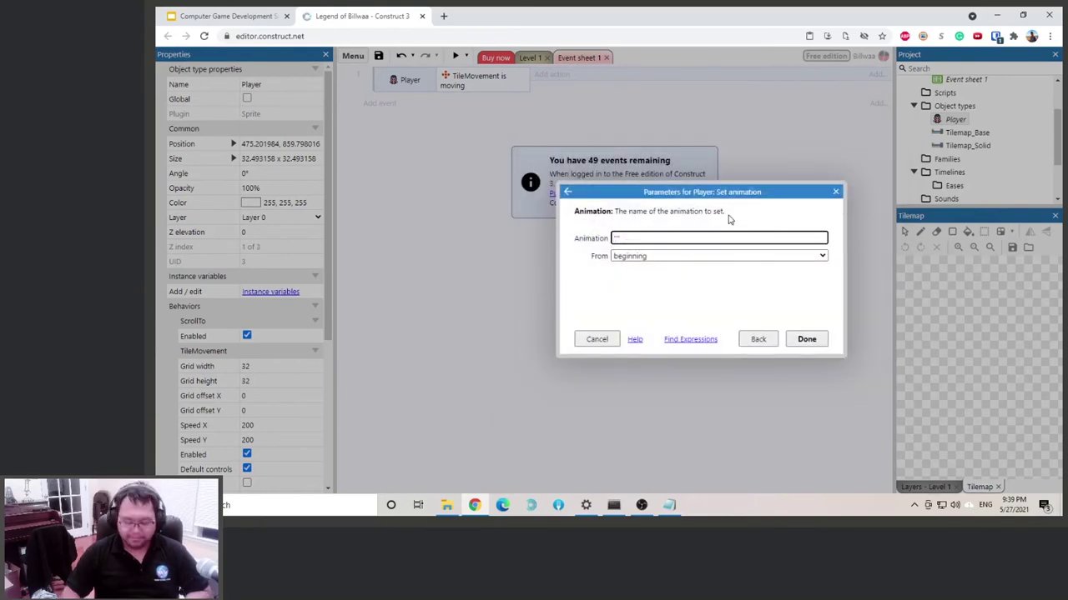
left_click(661, 519)
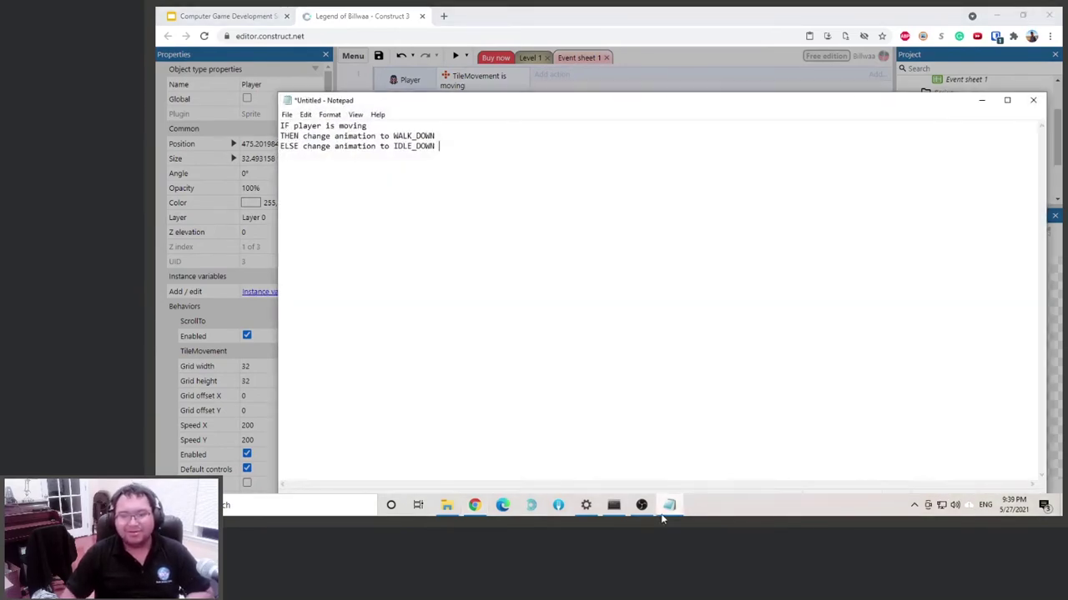
left_click(668, 516)
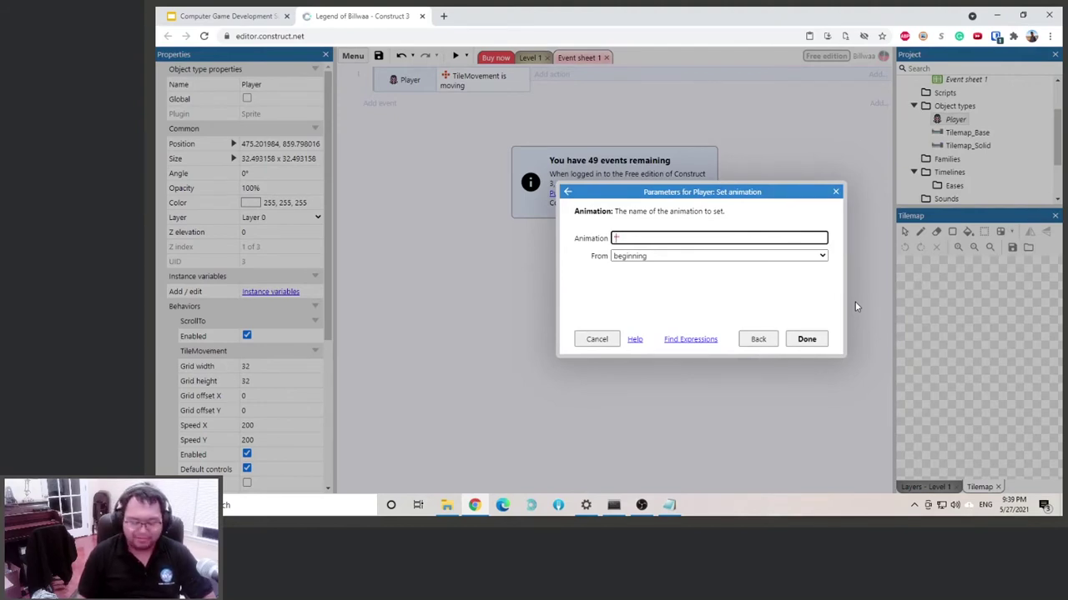
Set the action's animation to "Walk_Down" from the autocomplete list and confirm it.
type("Wa")
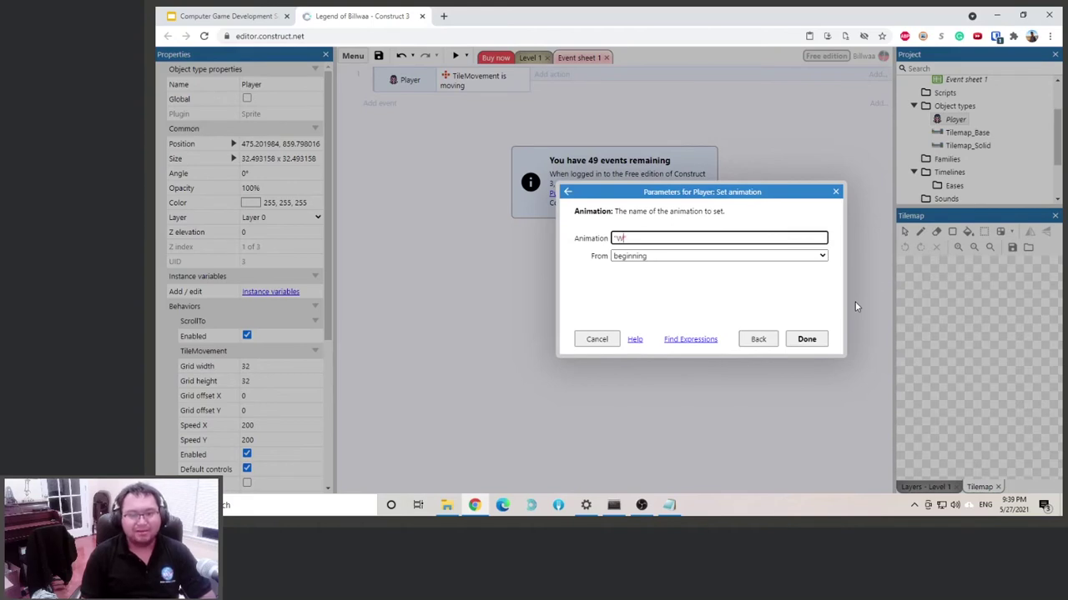
type("lk_Down")
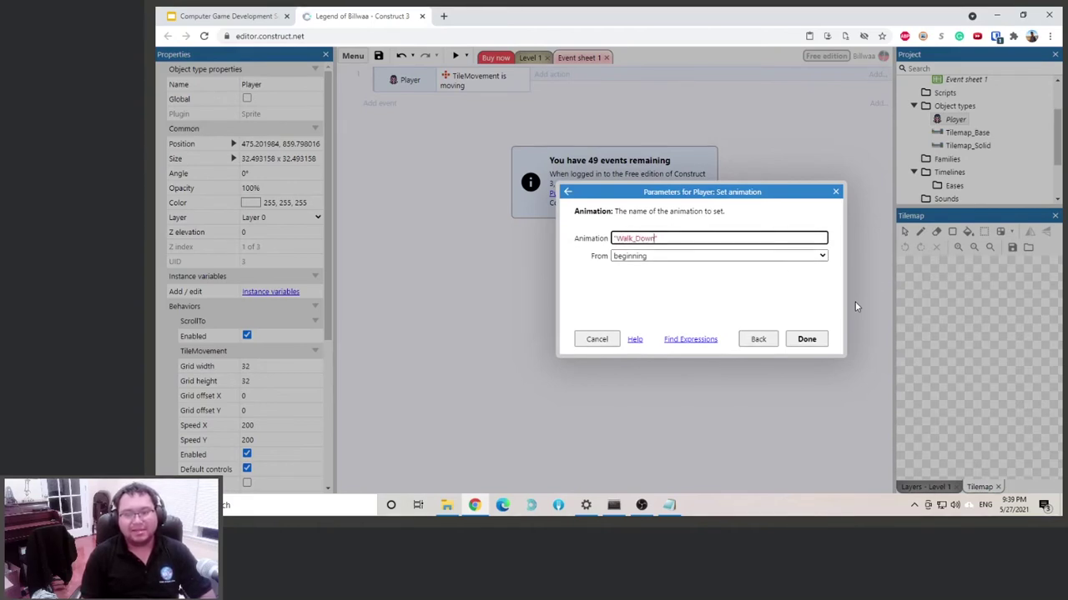
key("BackSpace")
key("BackSpace")
key("BackSpace")
key("BackSpace")
key("BackSpace")
key("BackSpace")
key("BackSpace")
key("BackSpace")
key("BackSpace")
key("BackSpace")
key("BackSpace")
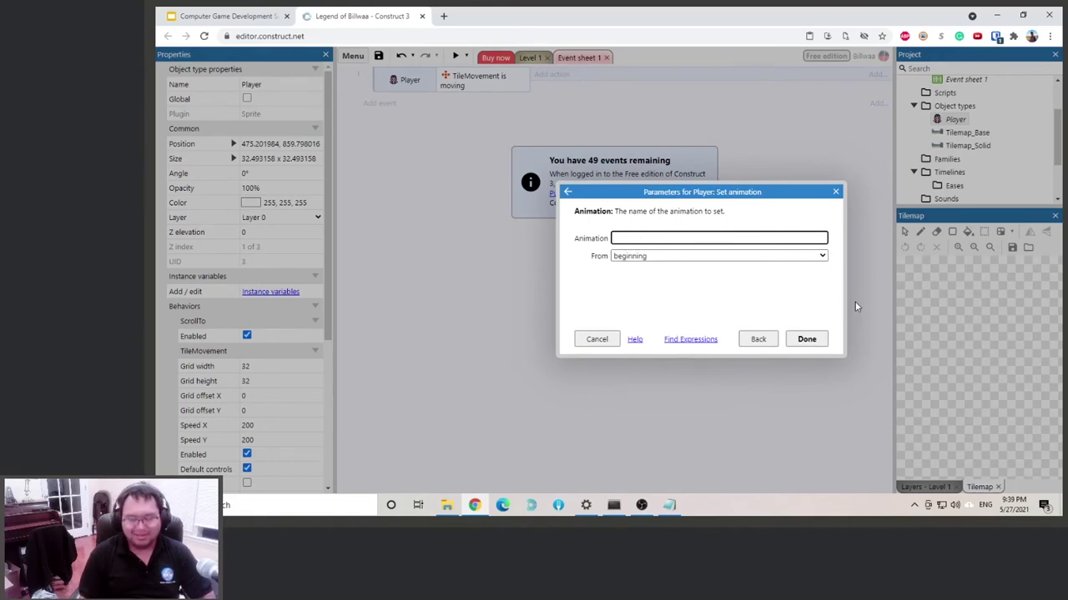
type("\"")
key("BackSpace")
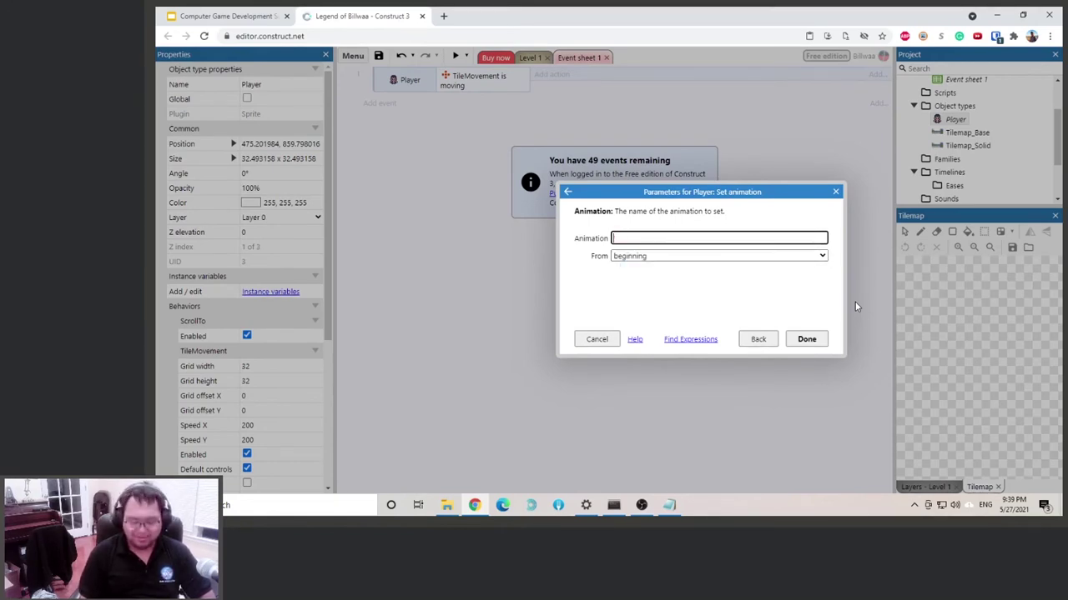
type("\"")
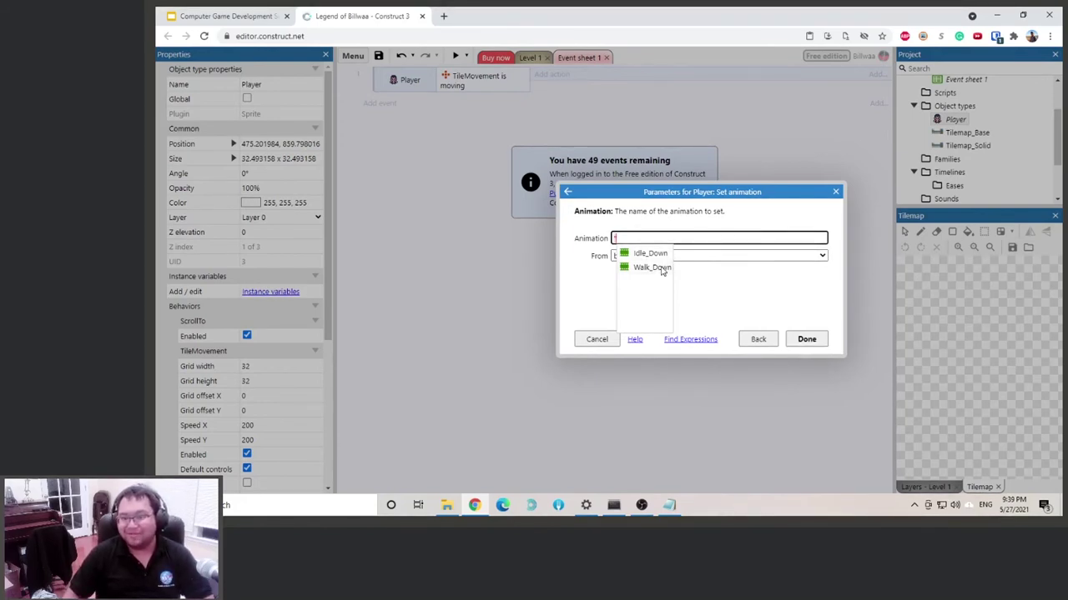
left_click(662, 269)
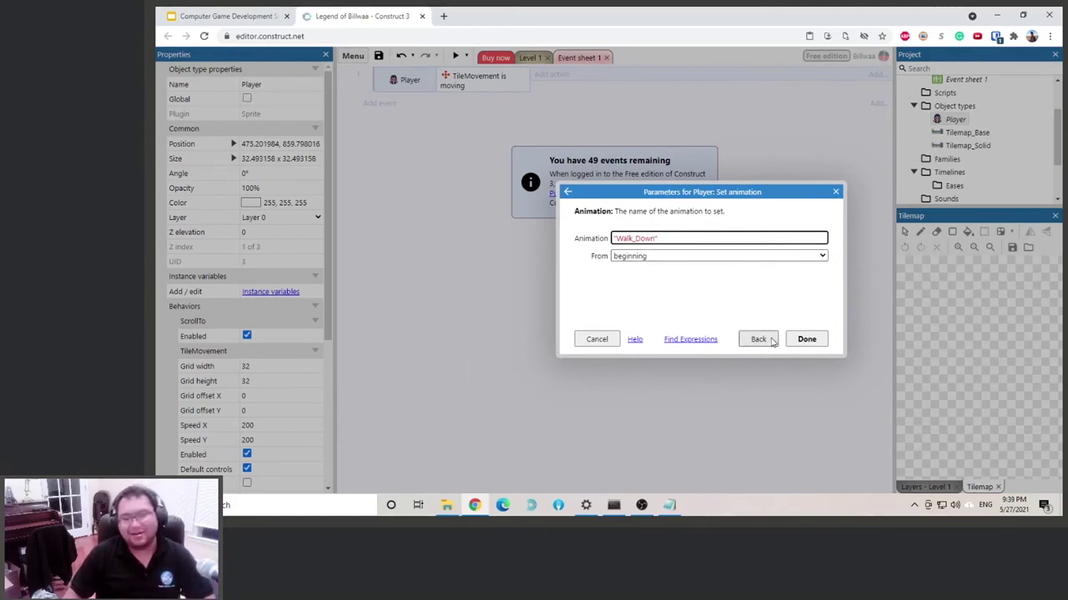
left_click(806, 339)
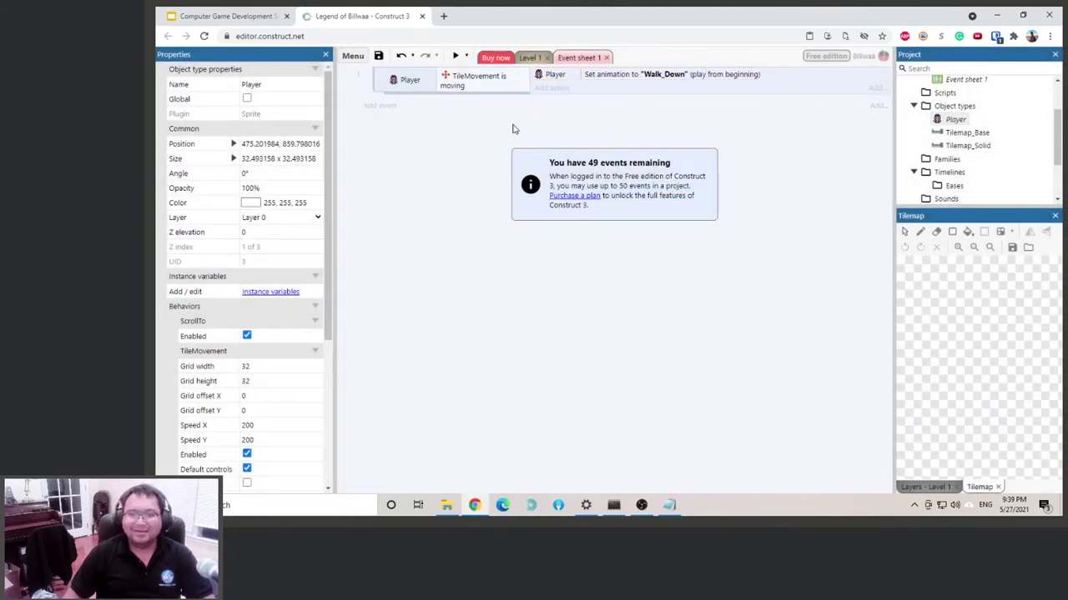